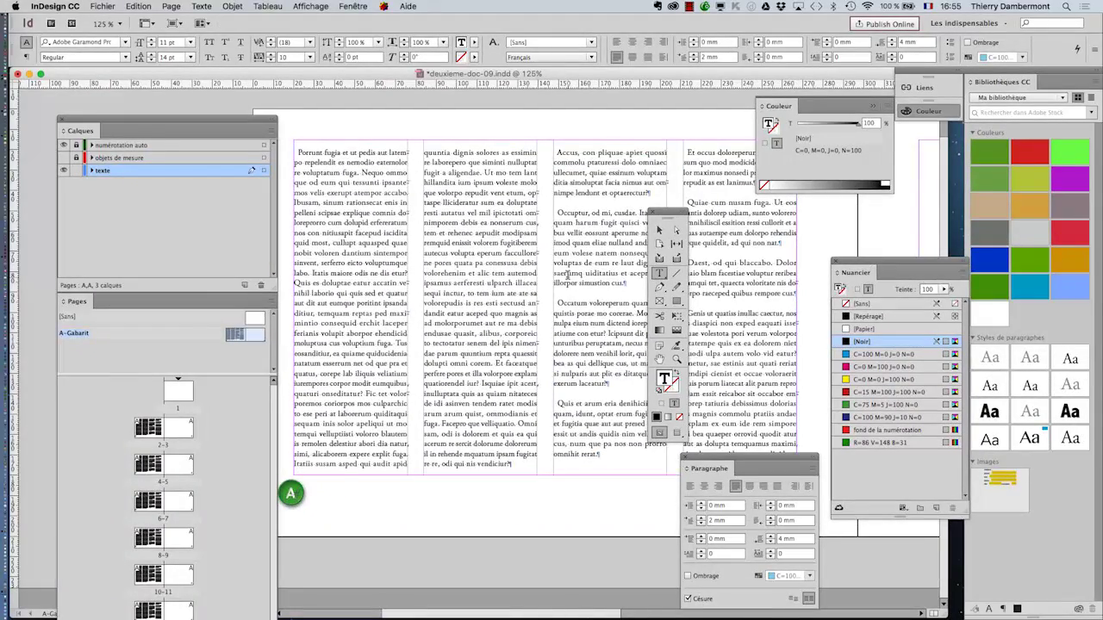
- Display the document's paragraph styles beside the text columns, with the layers and pages lists moved aside
{"action": "left_click_drag", "start_coordinate": [158, 129], "coordinate": [100, 98]}
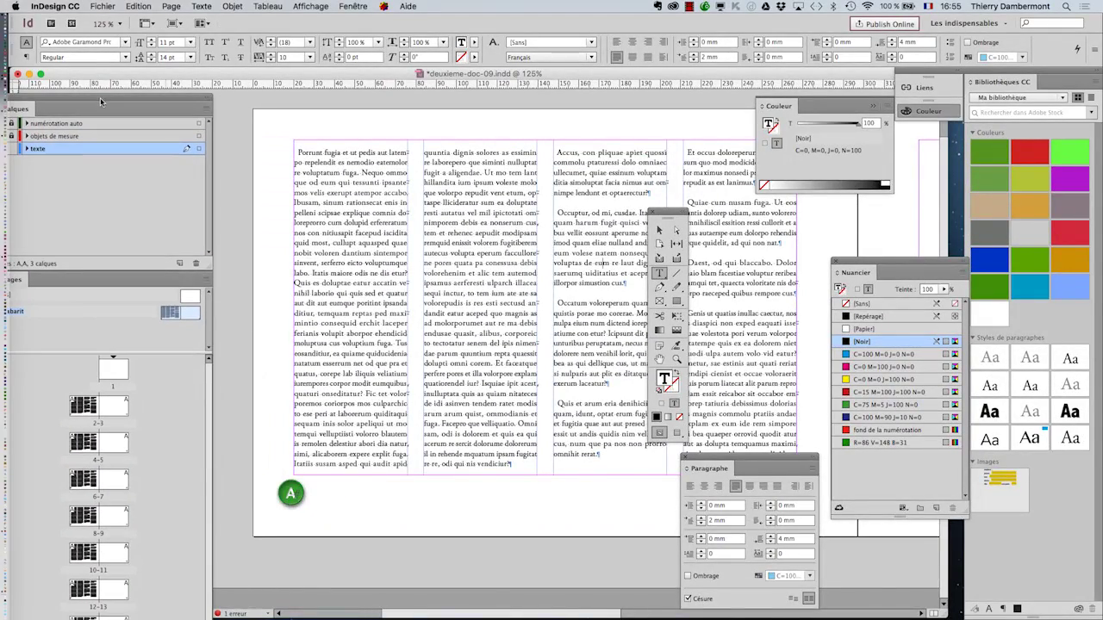
{"action": "left_click", "coordinate": [210, 7]}
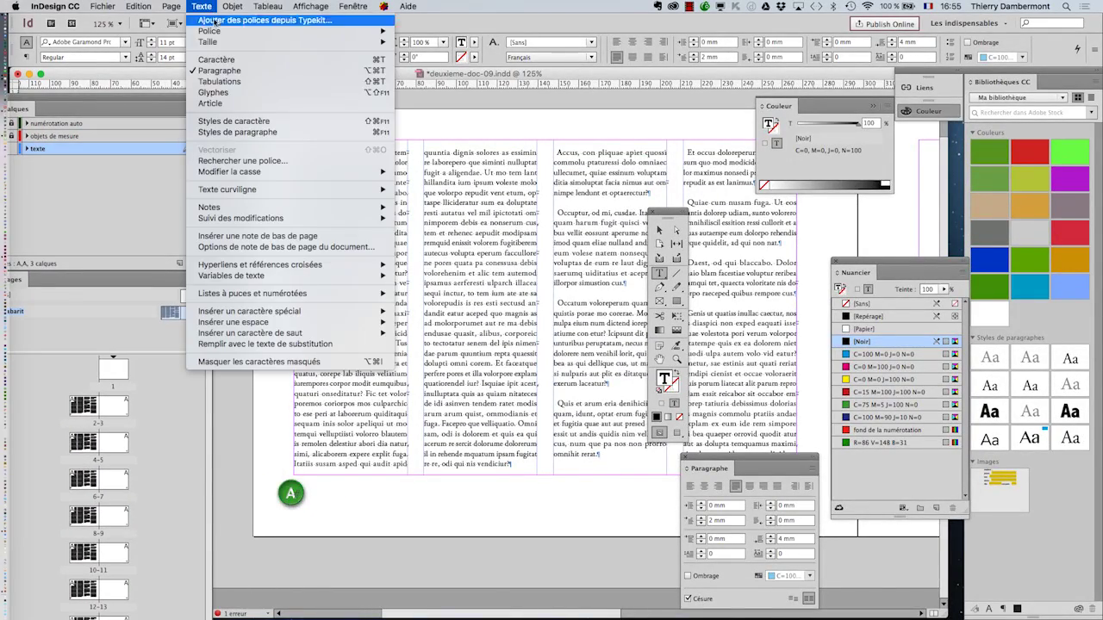
{"action": "left_click", "coordinate": [238, 133]}
{"action": "left_click_drag", "start_coordinate": [457, 227], "coordinate": [303, 130]}
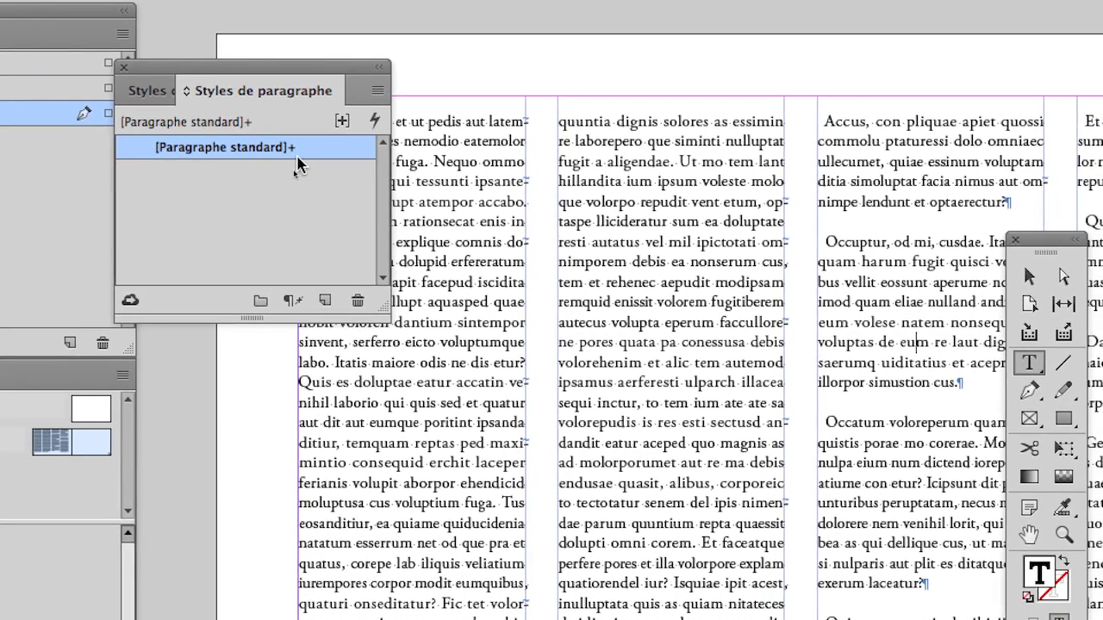
- Create a paragraph style named "corps du texte (body)" from the current text's formatting
{"action": "mouse_move", "coordinate": [297, 164]}
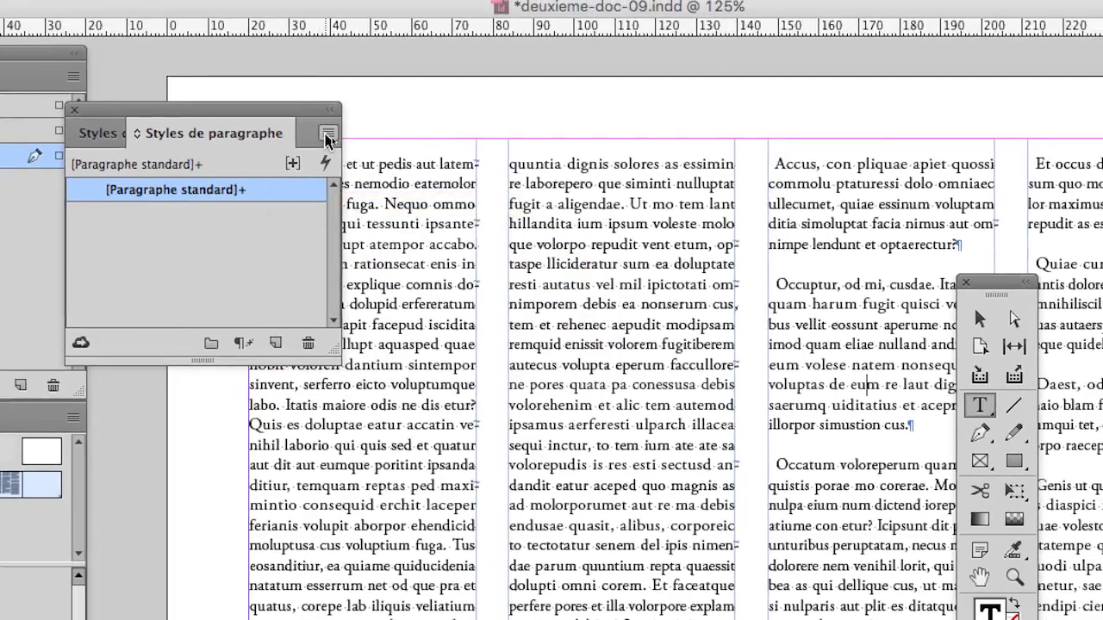
{"action": "left_click", "coordinate": [378, 90]}
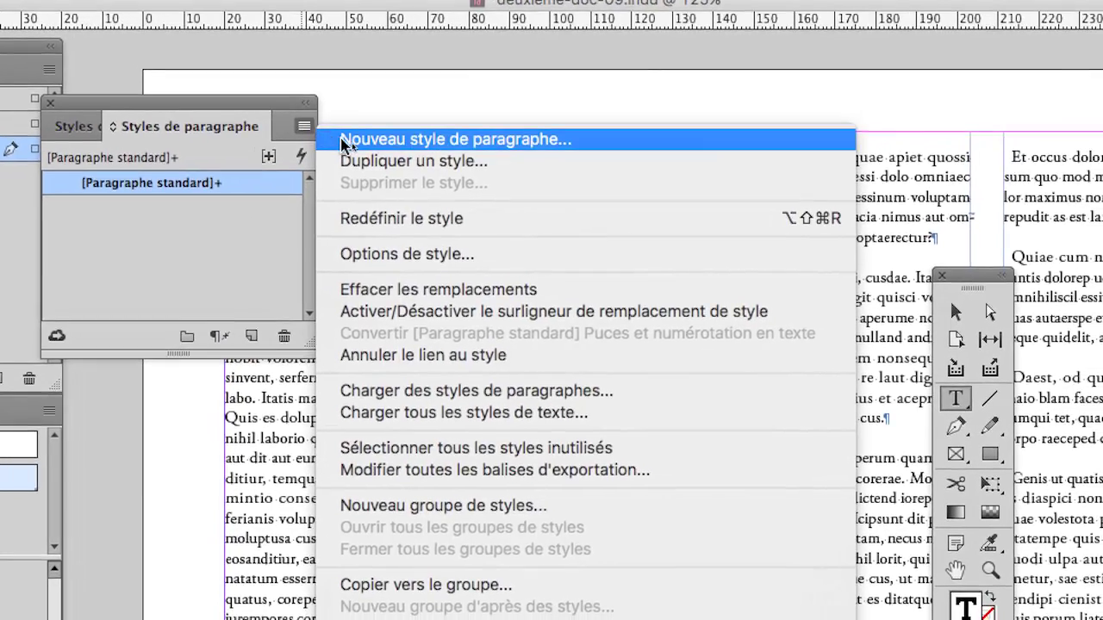
{"action": "left_click", "coordinate": [345, 137]}
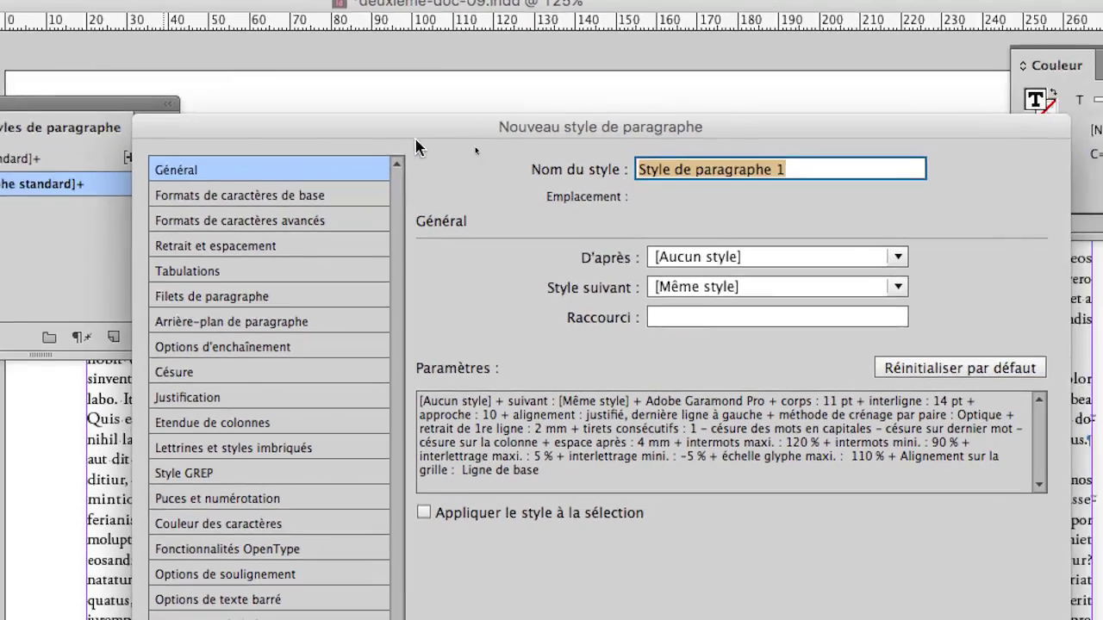
{"action": "type", "text": "corps du texte"}
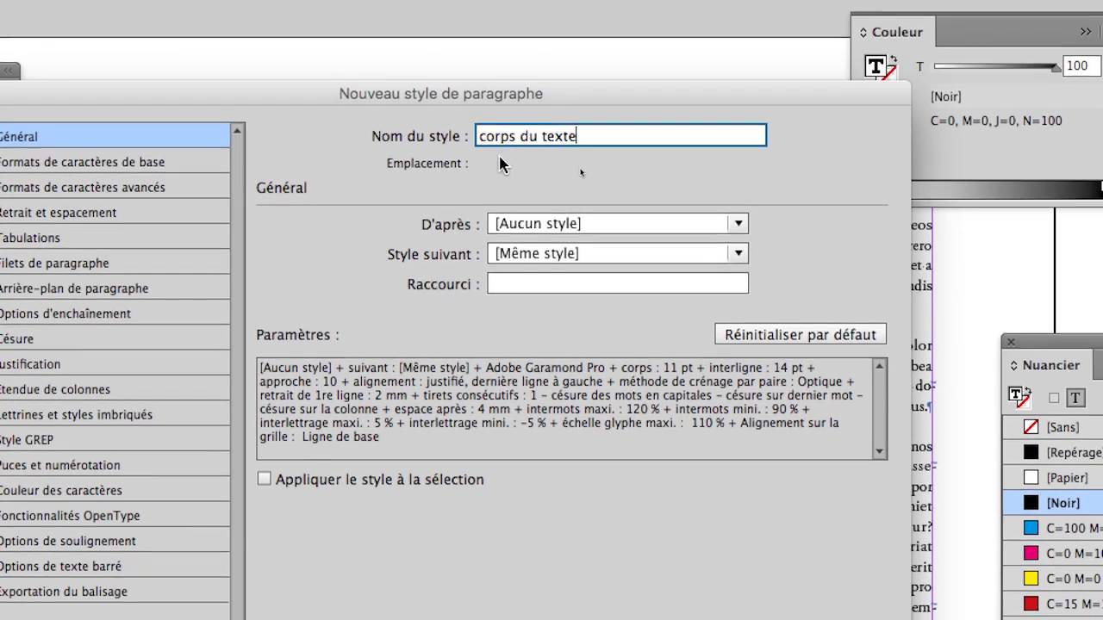
{"action": "type", "text": " (body"}
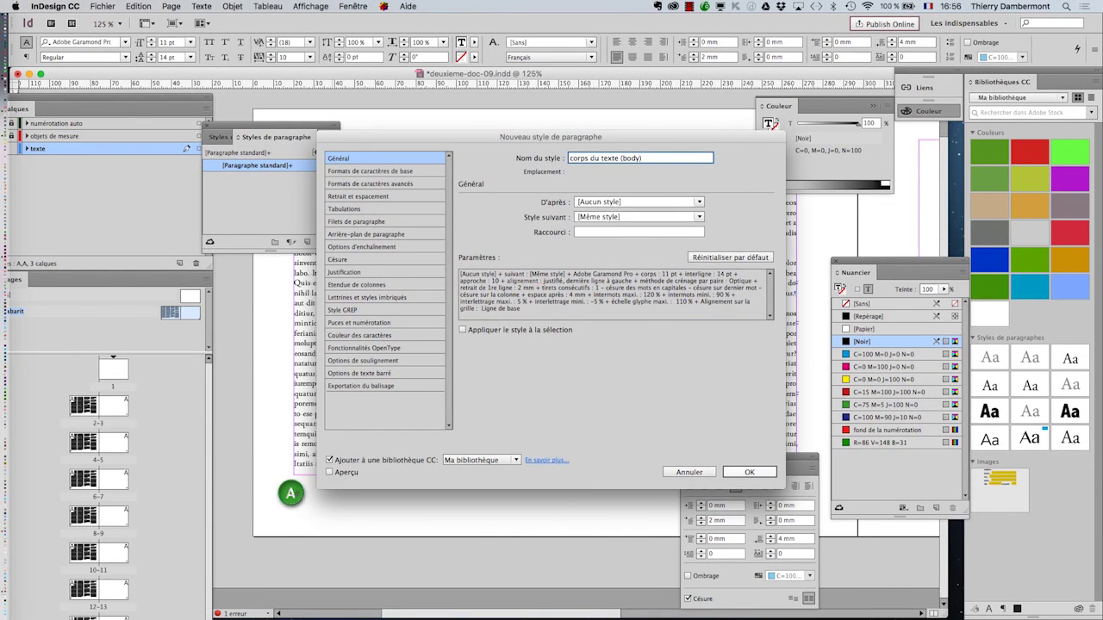
{"action": "key", "text": "Return"}
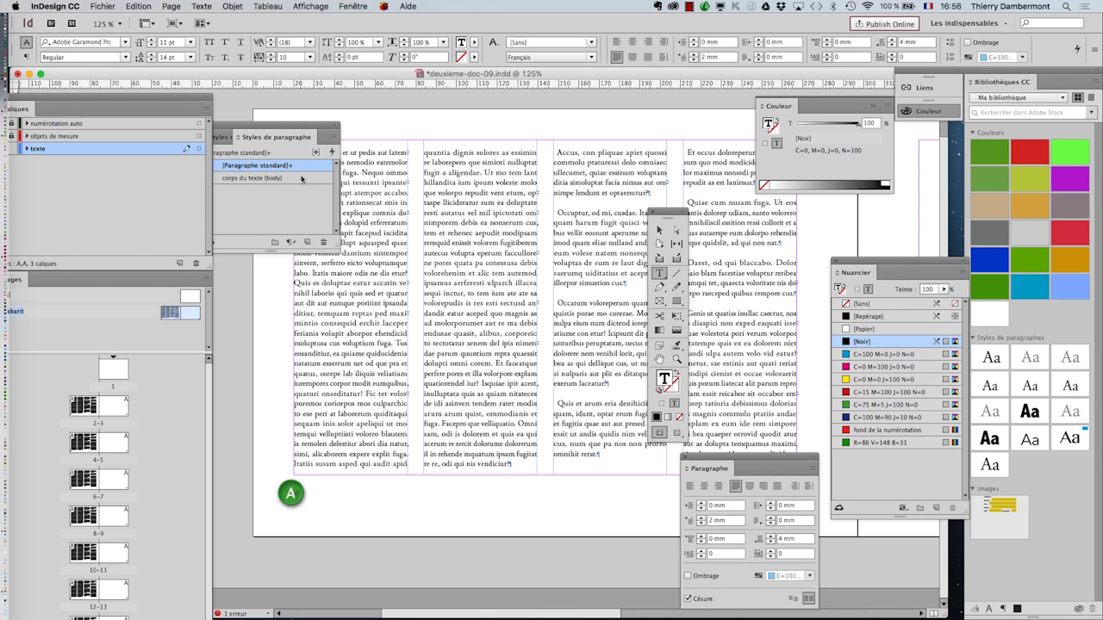
- Duplicate the left master page's four-column text frame onto the right master page, aligned with its margins
{"action": "key", "text": "super+1"}
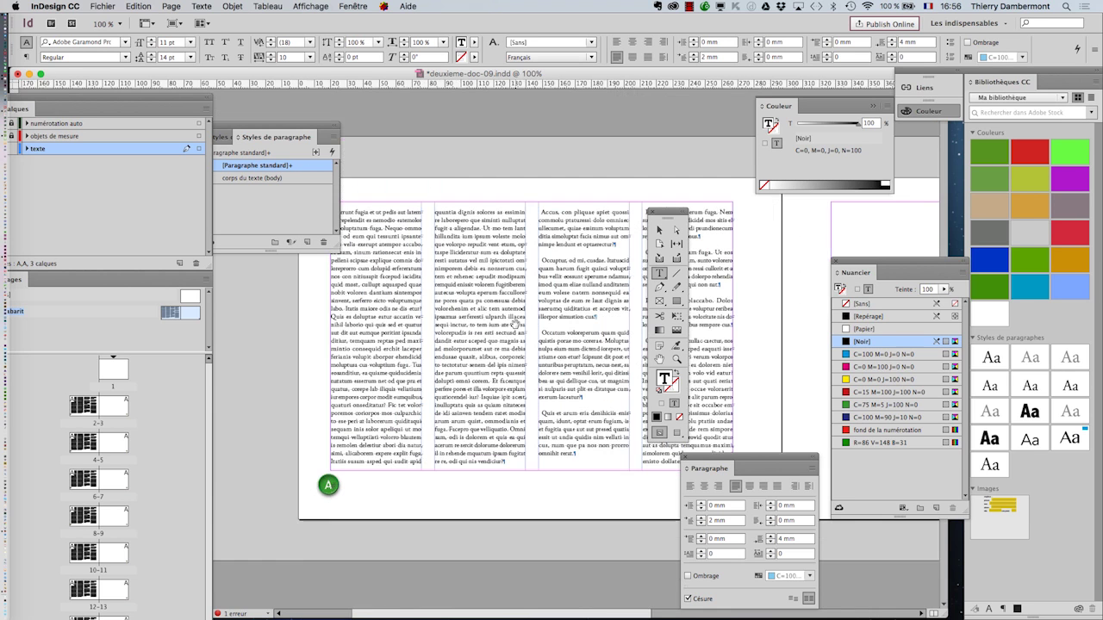
{"action": "left_click_drag", "start_coordinate": [672, 212], "coordinate": [485, 485]}
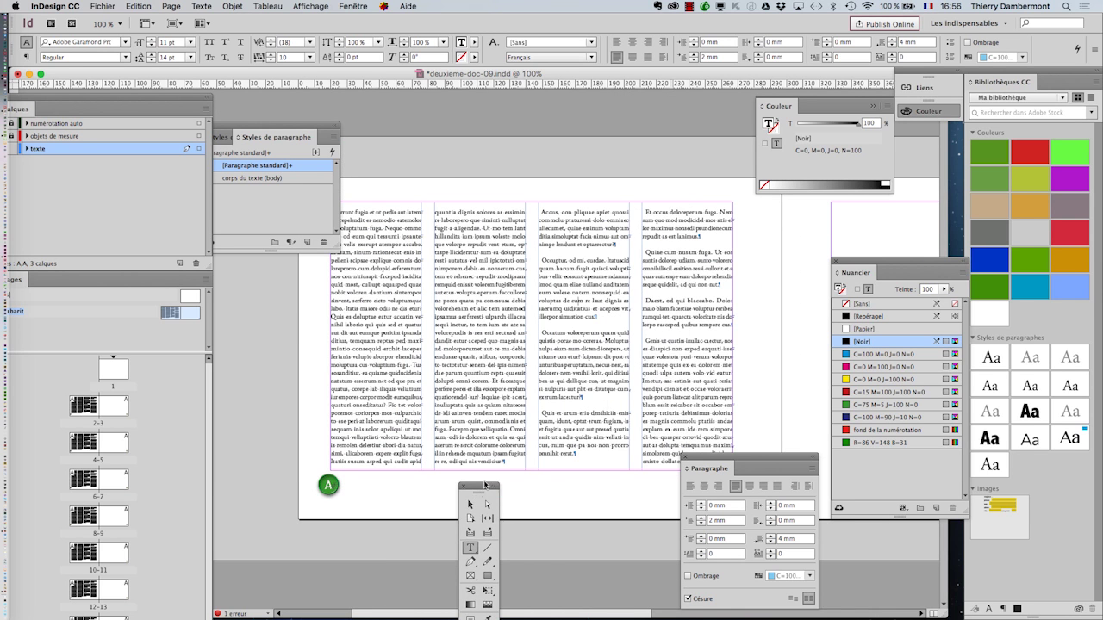
{"action": "key", "text": "super+minus"}
{"action": "key", "text": "super+minus"}
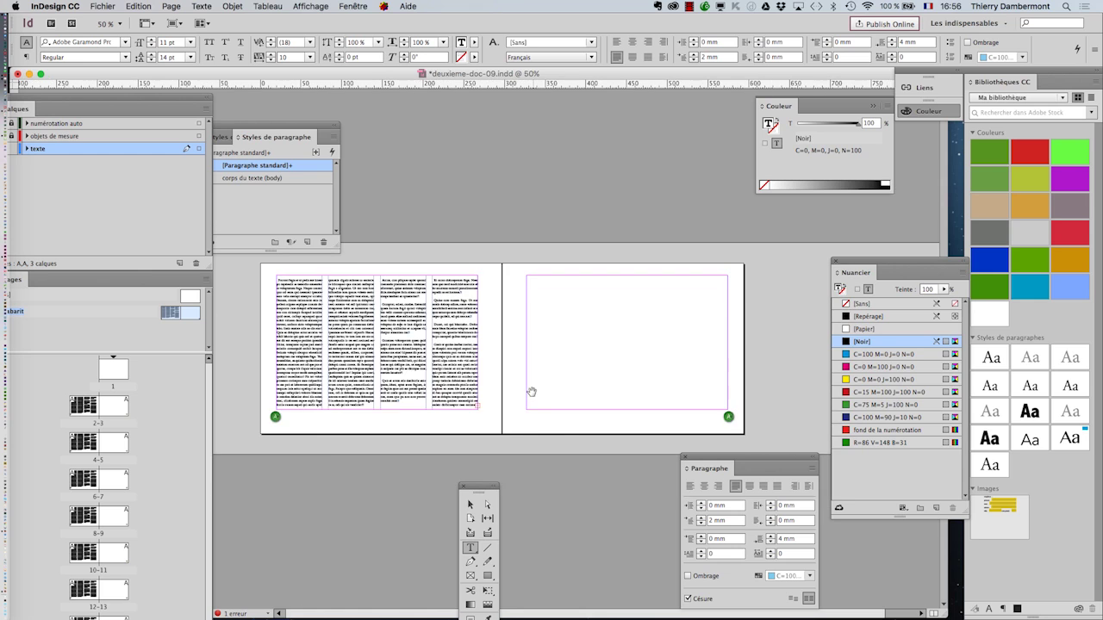
{"action": "left_click", "coordinate": [469, 505]}
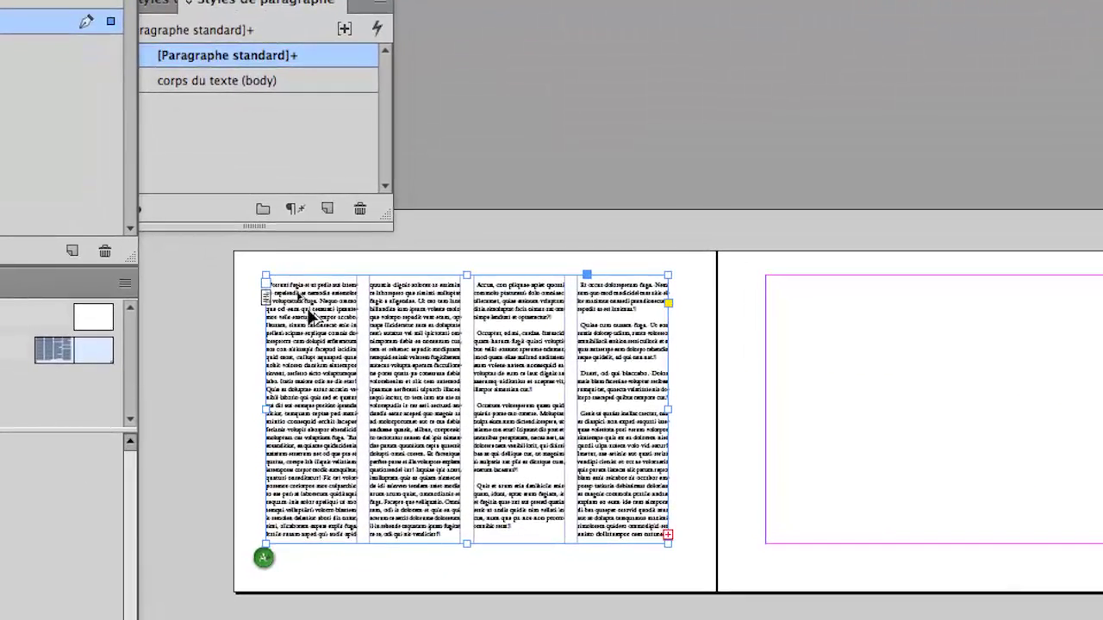
{"action": "left_click_drag", "start_coordinate": [308, 317], "coordinate": [762, 321]}
{"action": "mouse_move", "coordinate": [470, 319]}
{"action": "left_mouse_down"}
{"action": "mouse_move", "coordinate": [515, 314]}
{"action": "mouse_move", "coordinate": [487, 315]}
{"action": "left_mouse_up"}
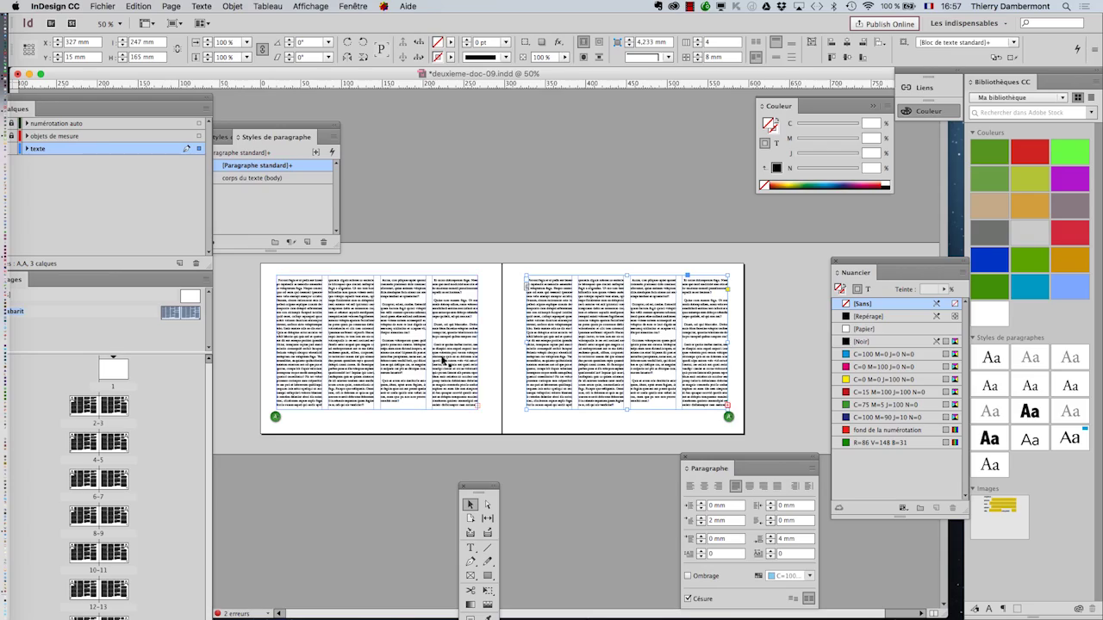
- Delete all the placeholder text from the four-column frames on both master pages, keeping the empty frames
{"action": "left_click", "coordinate": [469, 548]}
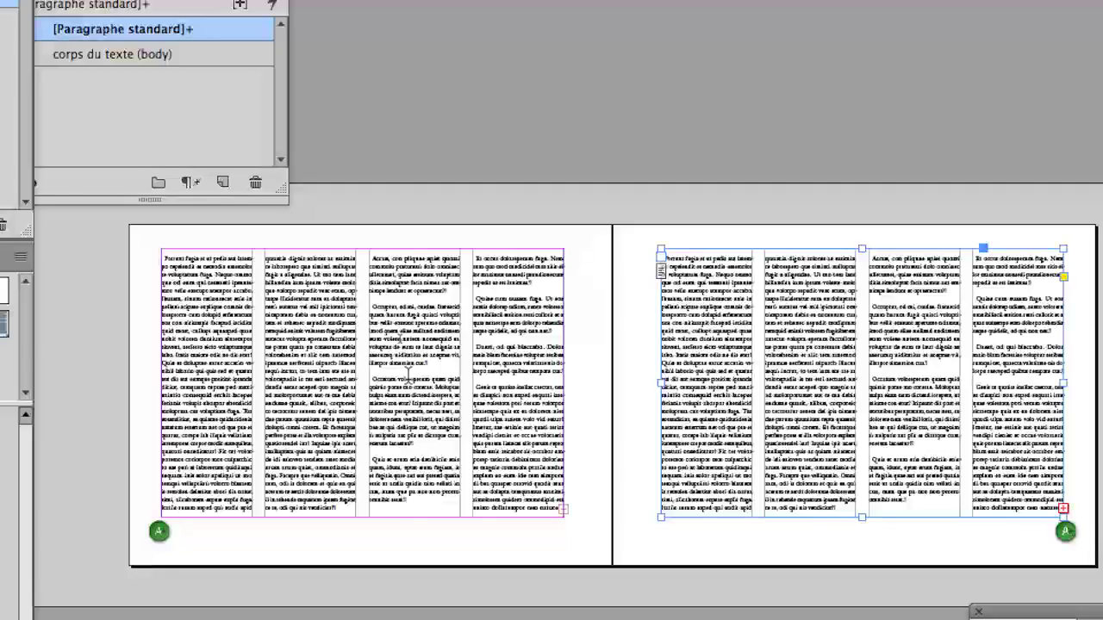
{"action": "left_click", "coordinate": [370, 222]}
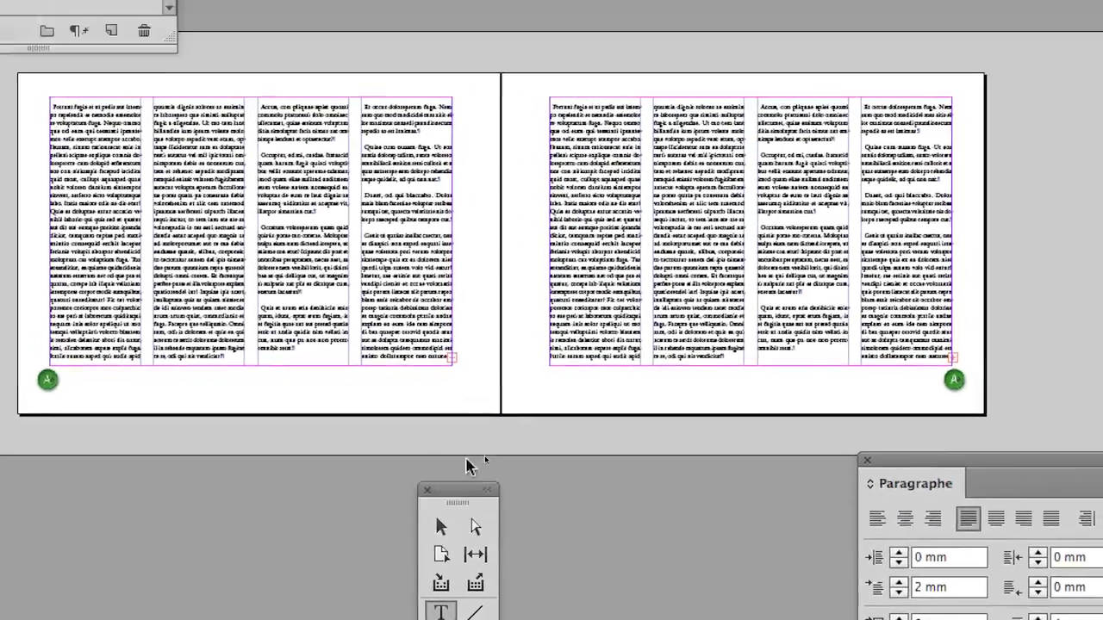
{"action": "left_click", "coordinate": [319, 217]}
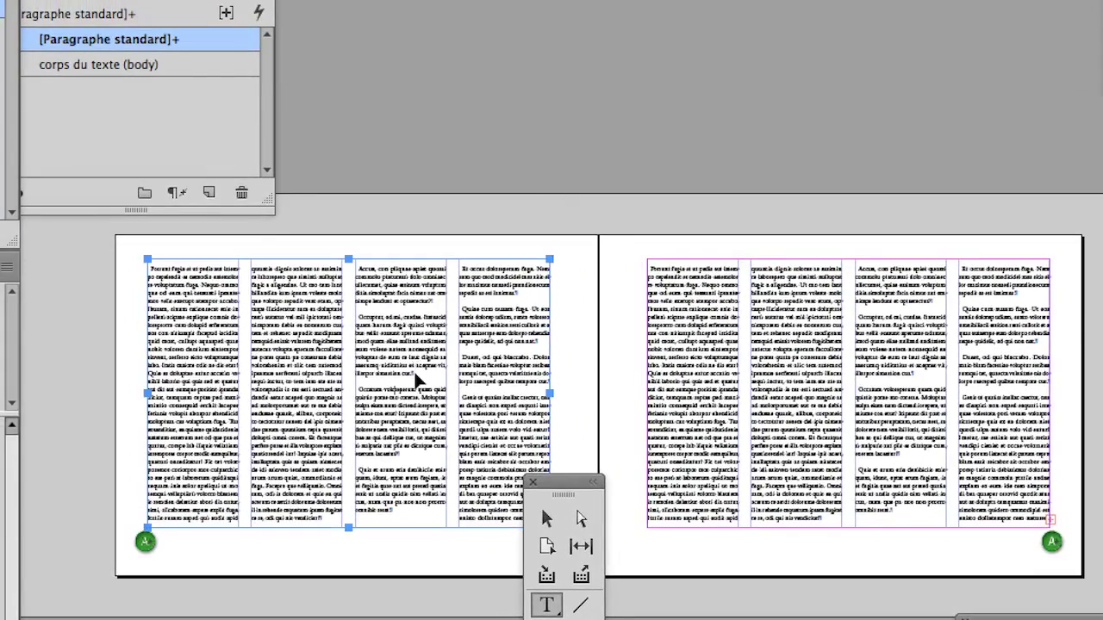
{"action": "key", "text": "ctrl+a"}
{"action": "key", "text": "BackSpace"}
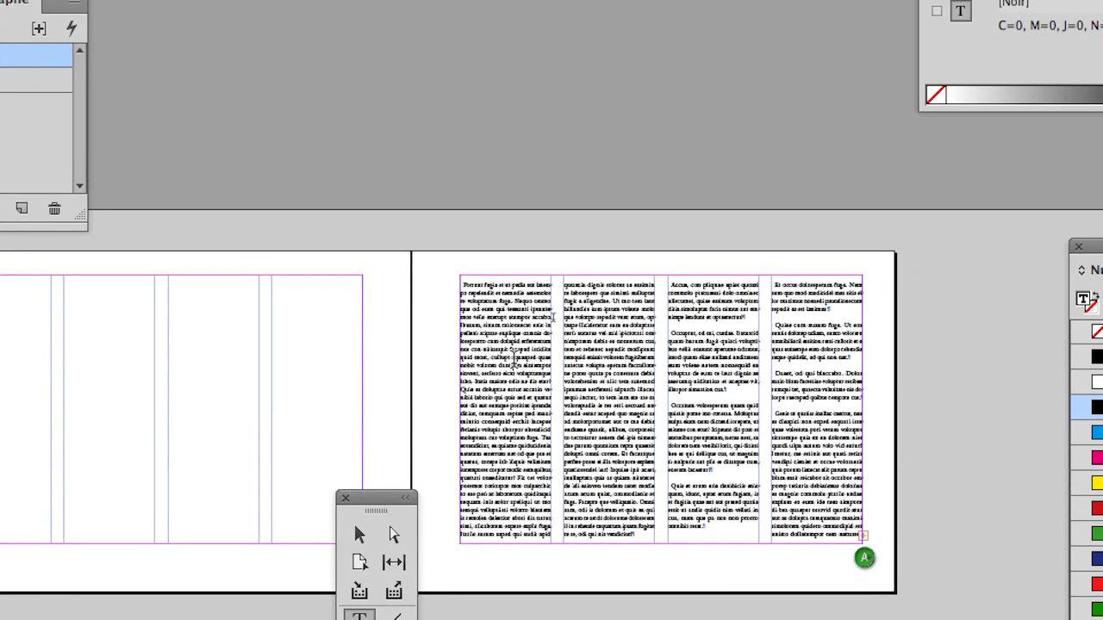
{"action": "left_click", "coordinate": [514, 352]}
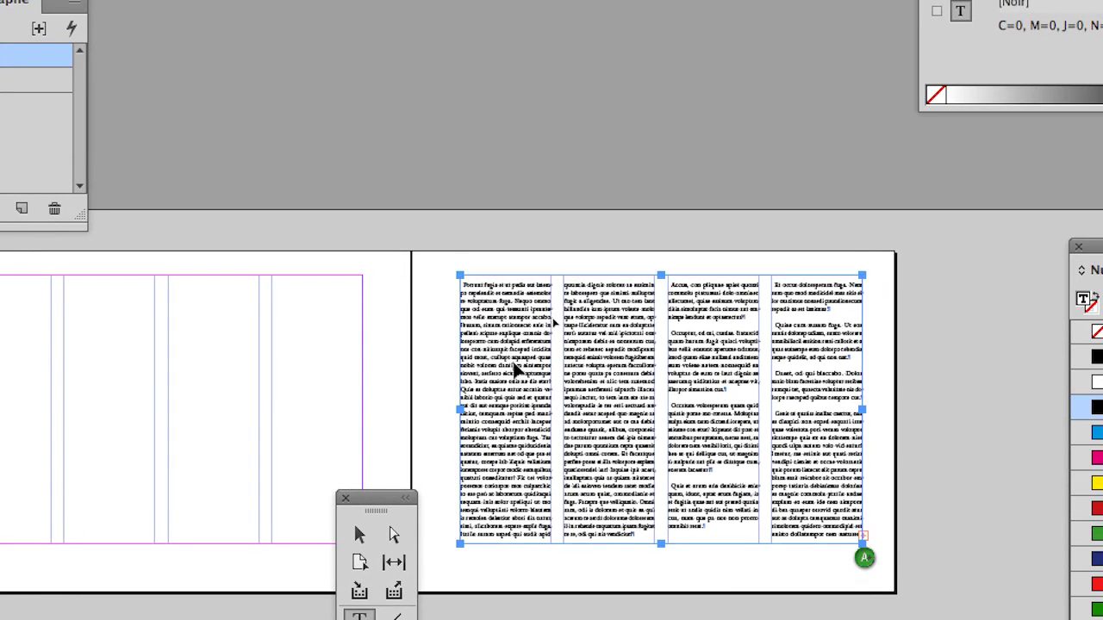
{"action": "key", "text": "ctrl+a"}
{"action": "key", "text": "BackSpace"}
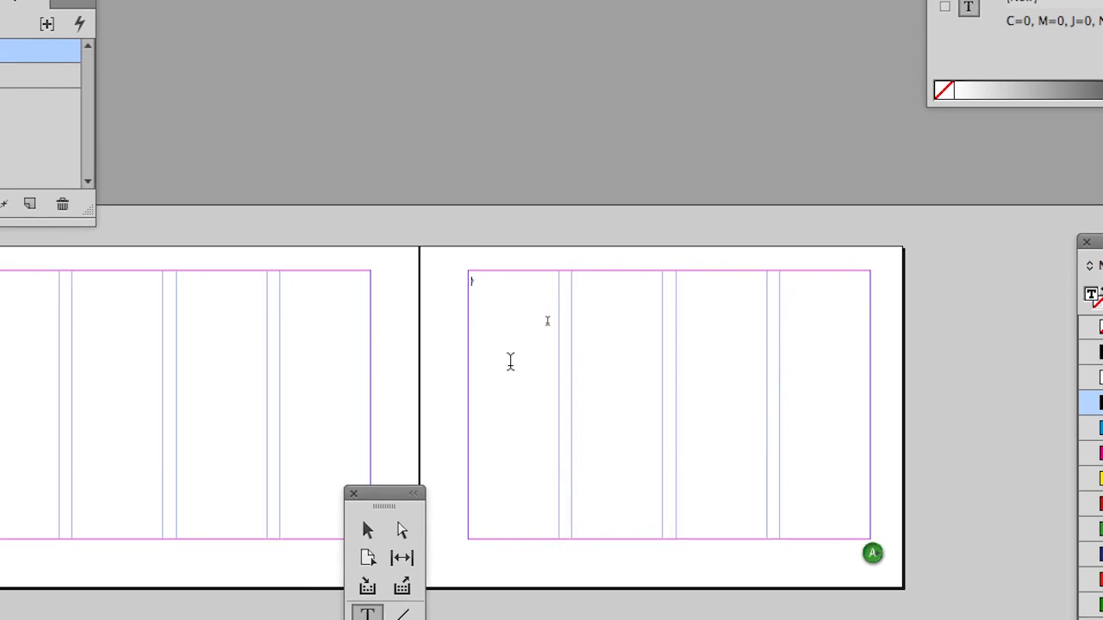
- Examine the ports of the left and right master text frames to see how the two blocks relate
{"action": "left_click_drag", "start_coordinate": [465, 417], "coordinate": [605, 345]}
{"action": "left_click", "coordinate": [591, 379]}
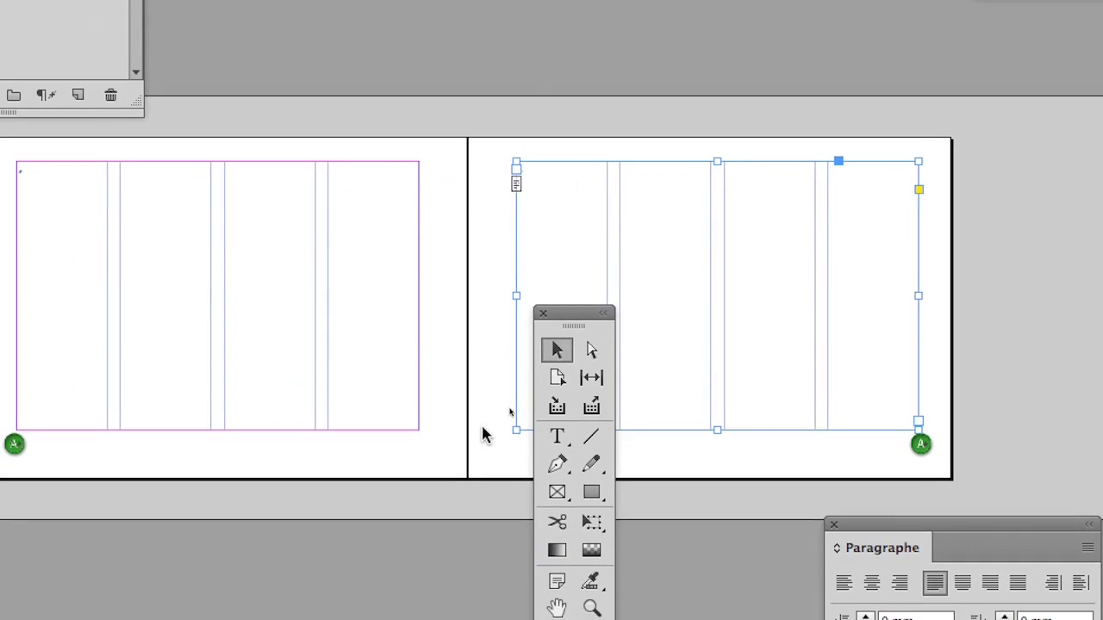
{"action": "left_click", "coordinate": [436, 482]}
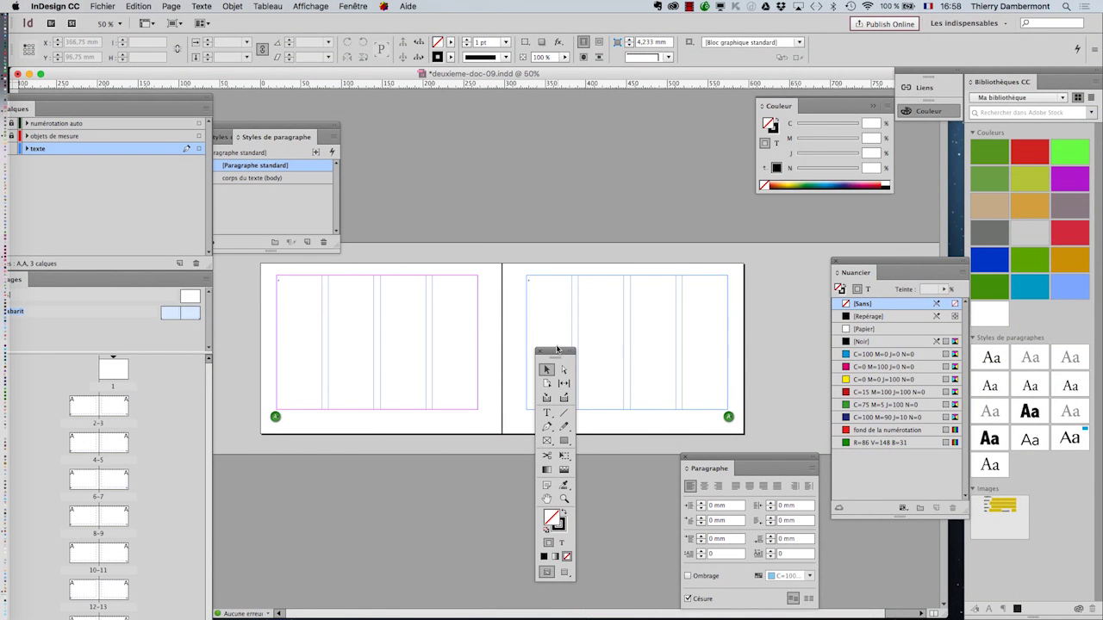
{"action": "left_click_drag", "start_coordinate": [553, 353], "coordinate": [462, 460]}
{"action": "left_click", "coordinate": [447, 382]}
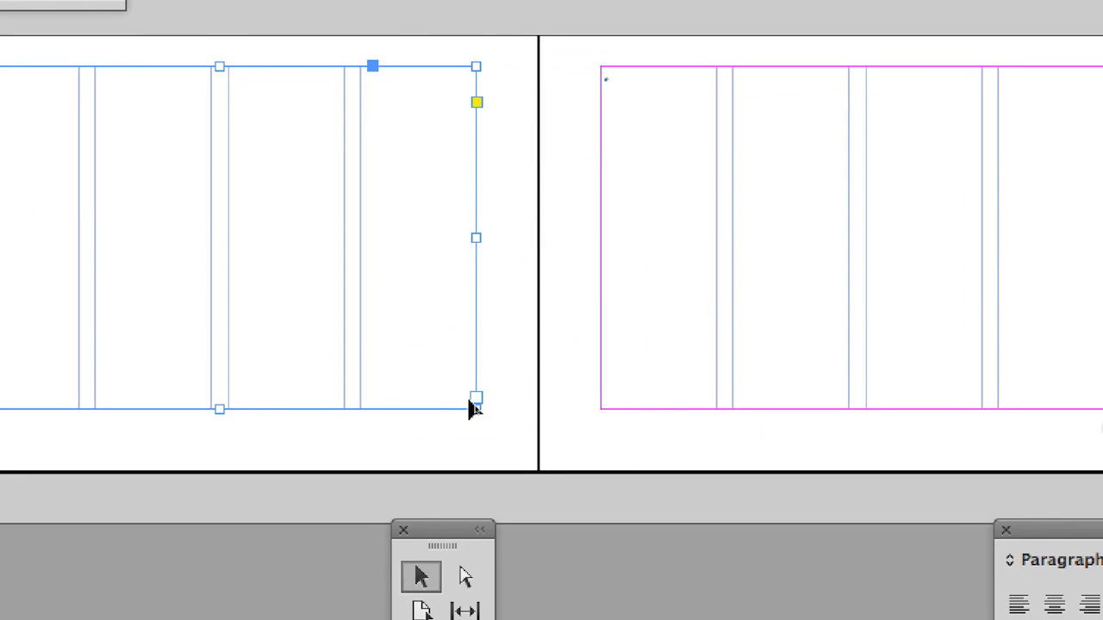
{"action": "left_click", "coordinate": [472, 400]}
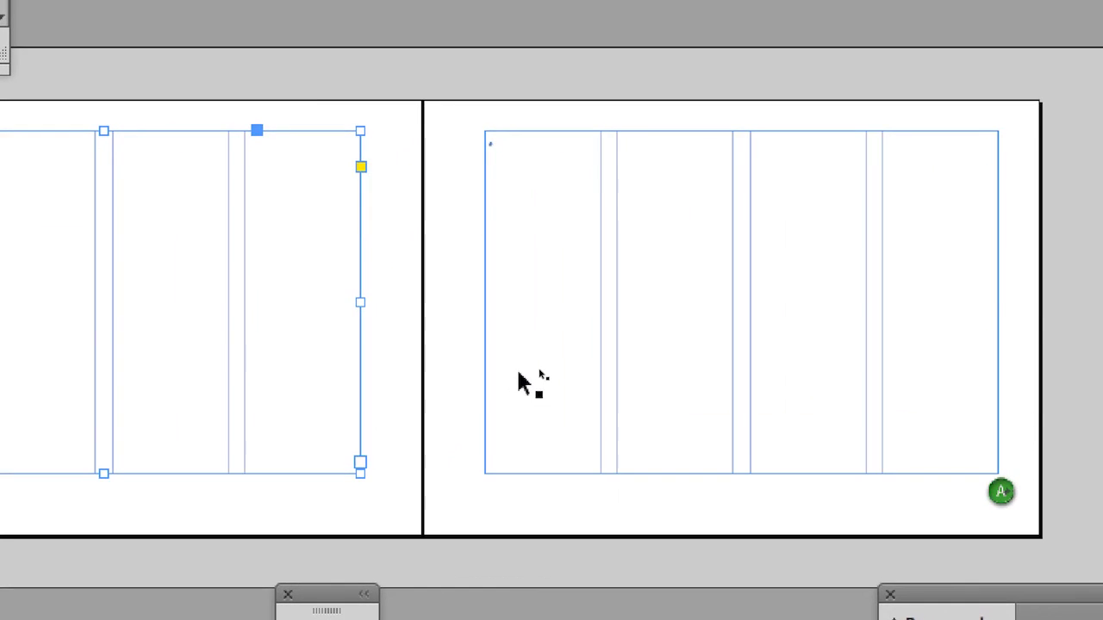
{"action": "left_click", "coordinate": [634, 318]}
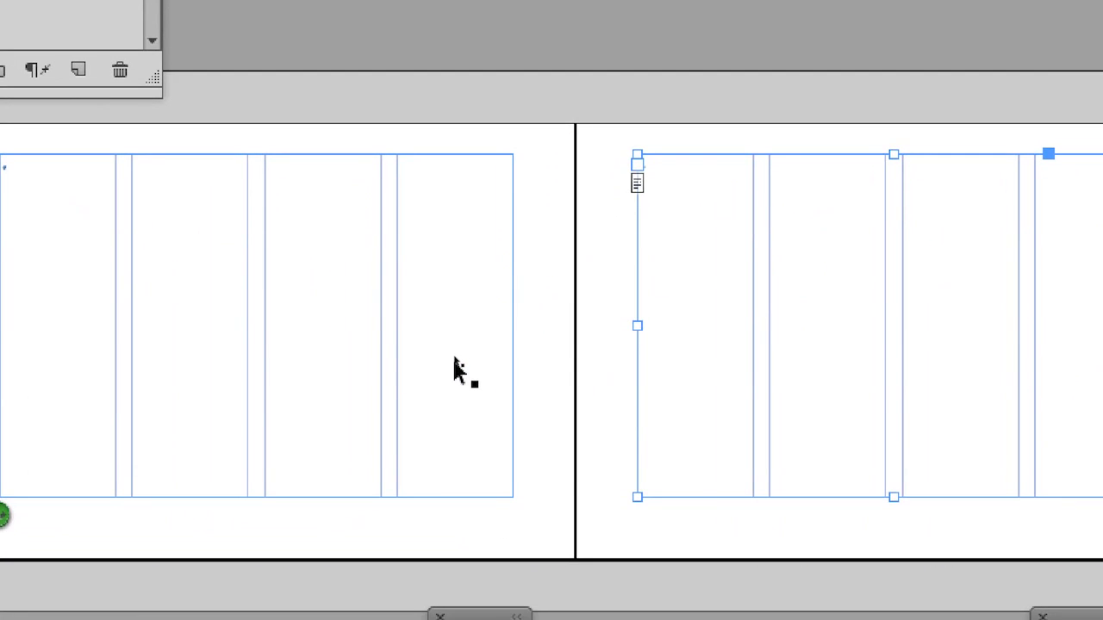
{"action": "left_click", "coordinate": [319, 485]}
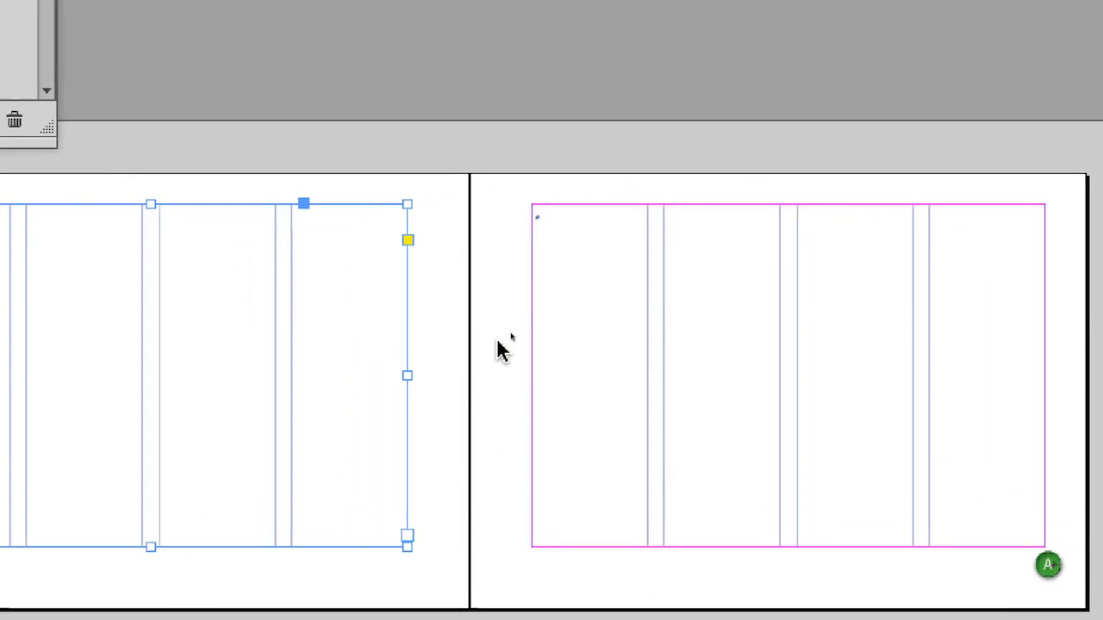
{"action": "left_click", "coordinate": [510, 346]}
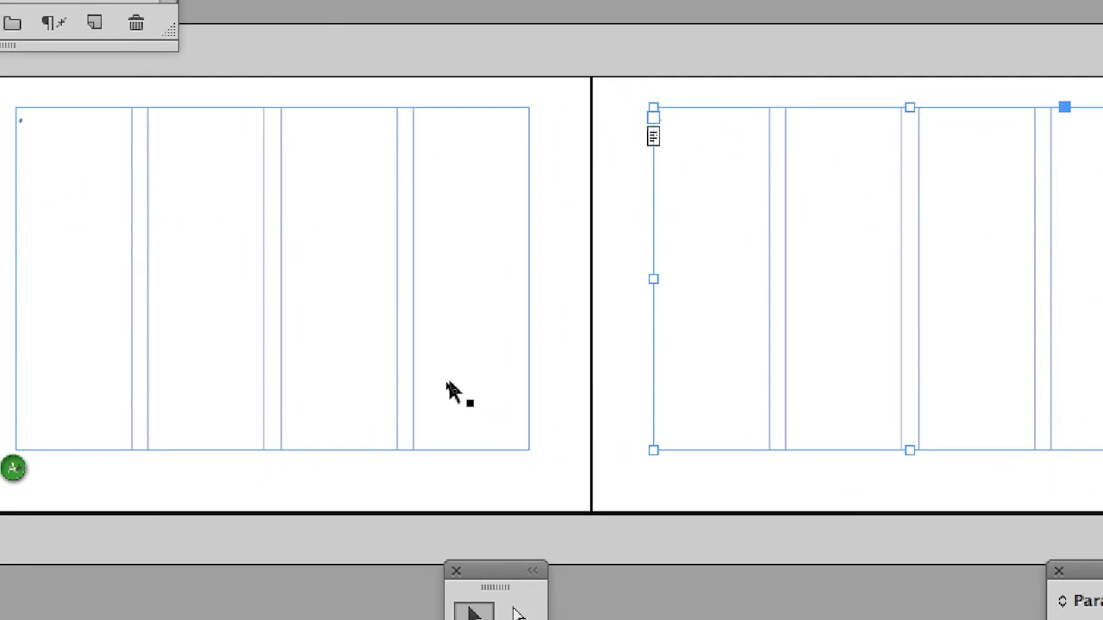
- Thread the left master page's text frame into the right master page's text frame
{"action": "left_click", "coordinate": [296, 554]}
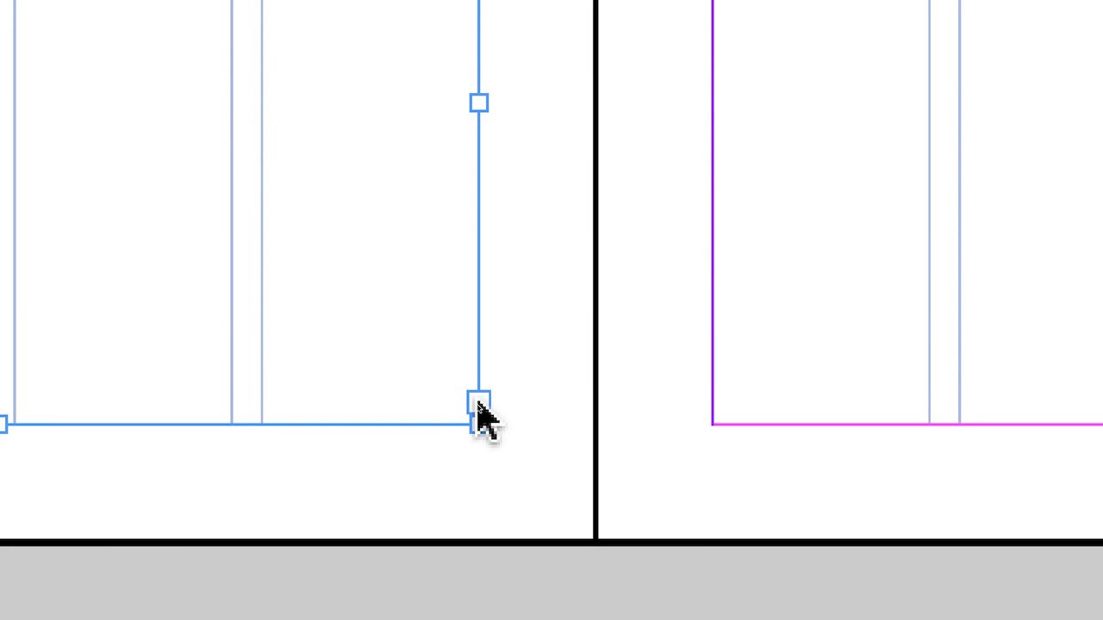
{"action": "left_click", "coordinate": [479, 405]}
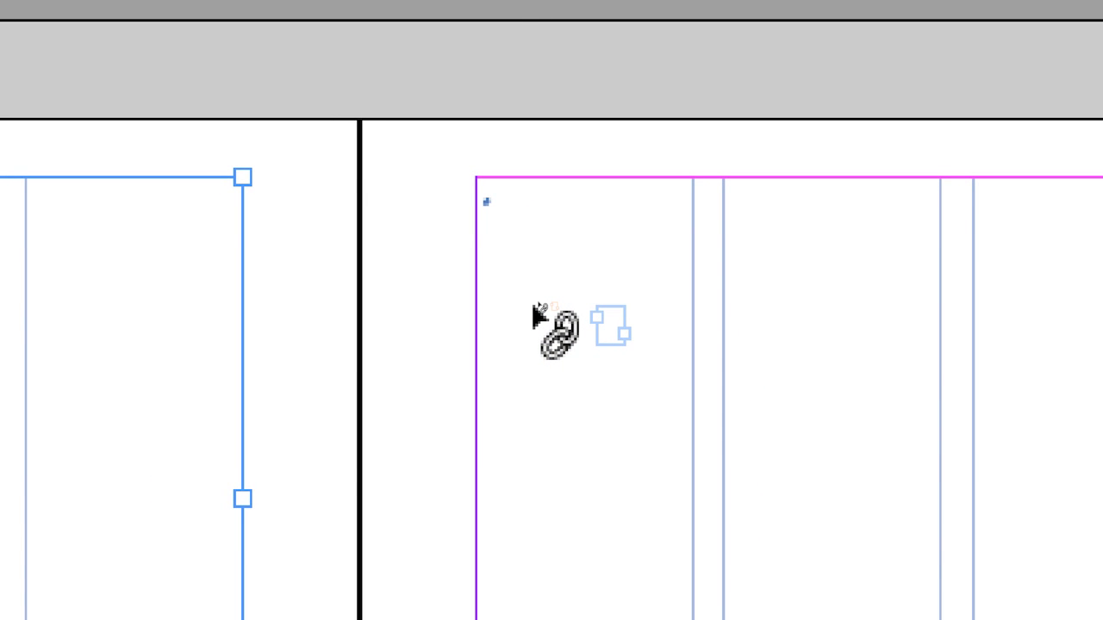
{"action": "left_click", "coordinate": [532, 303]}
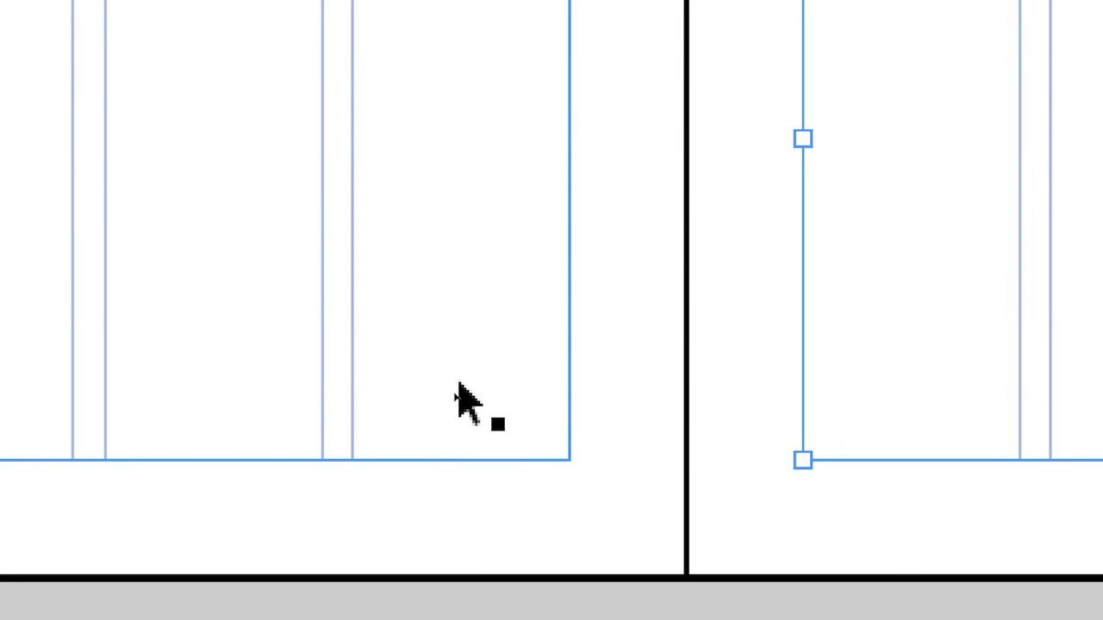
{"action": "left_click", "coordinate": [458, 384]}
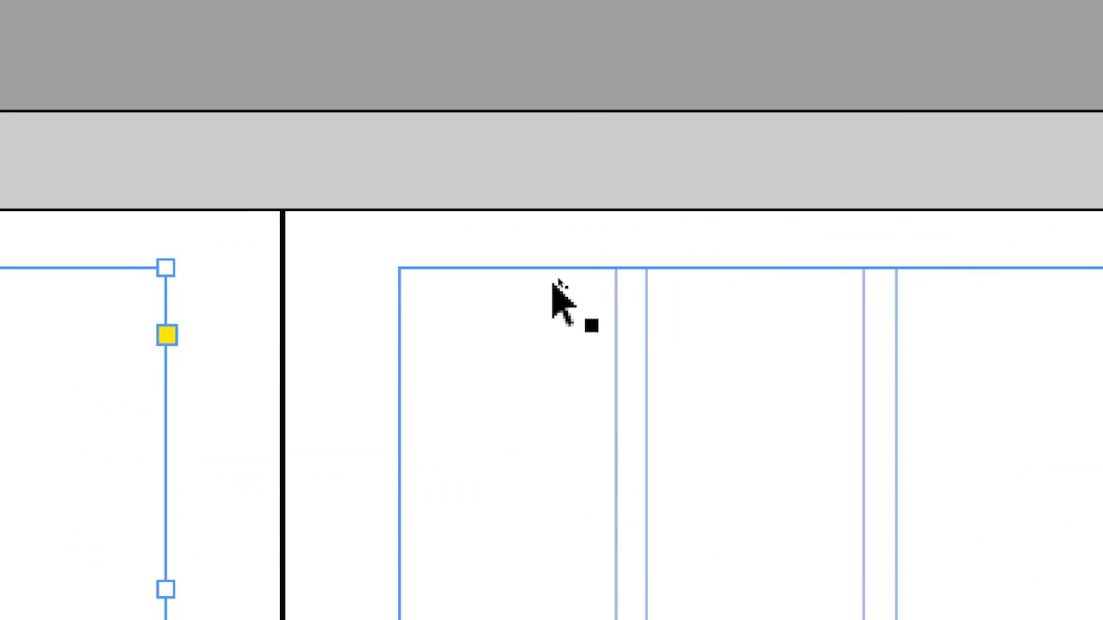
{"action": "left_click", "coordinate": [549, 283]}
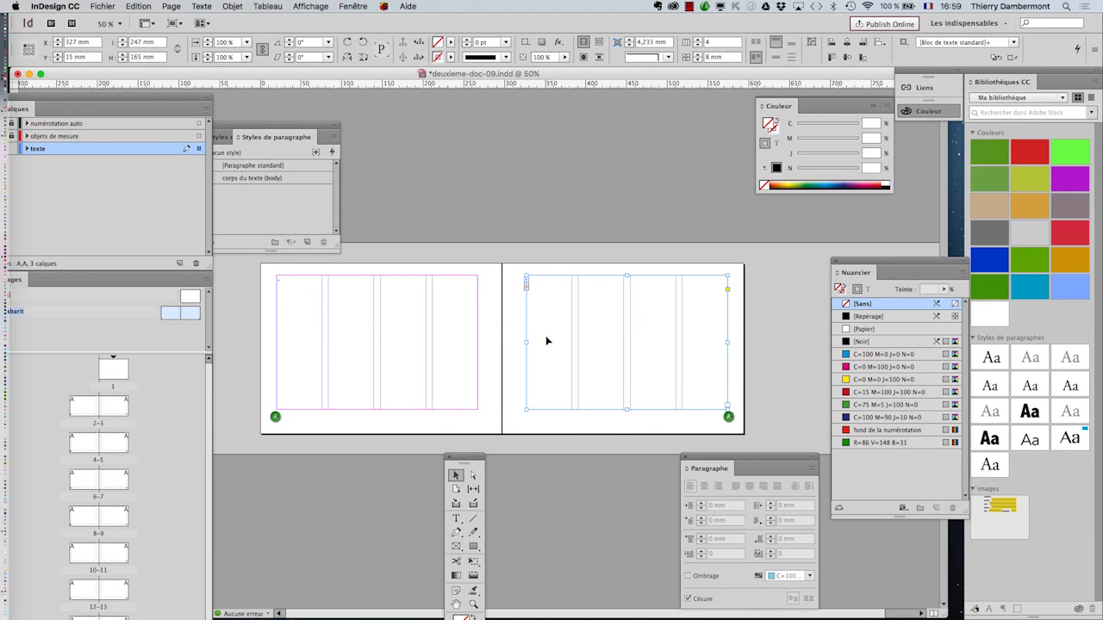
- Select the left master page's text frame and turn on the display of text threads
{"action": "left_click", "coordinate": [466, 381]}
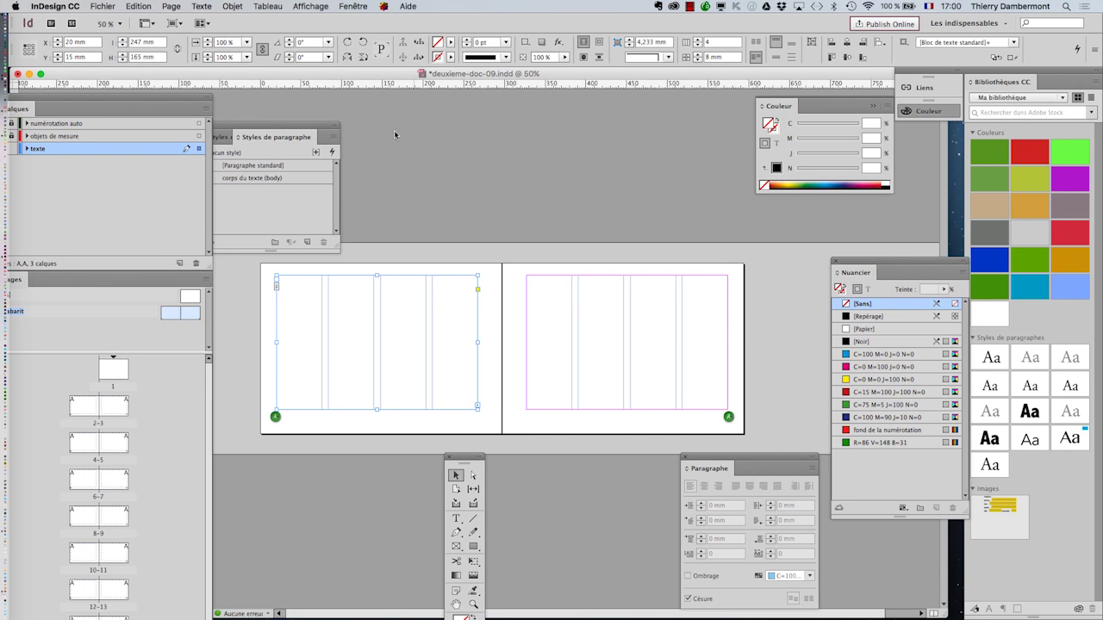
{"action": "left_click", "coordinate": [319, 6]}
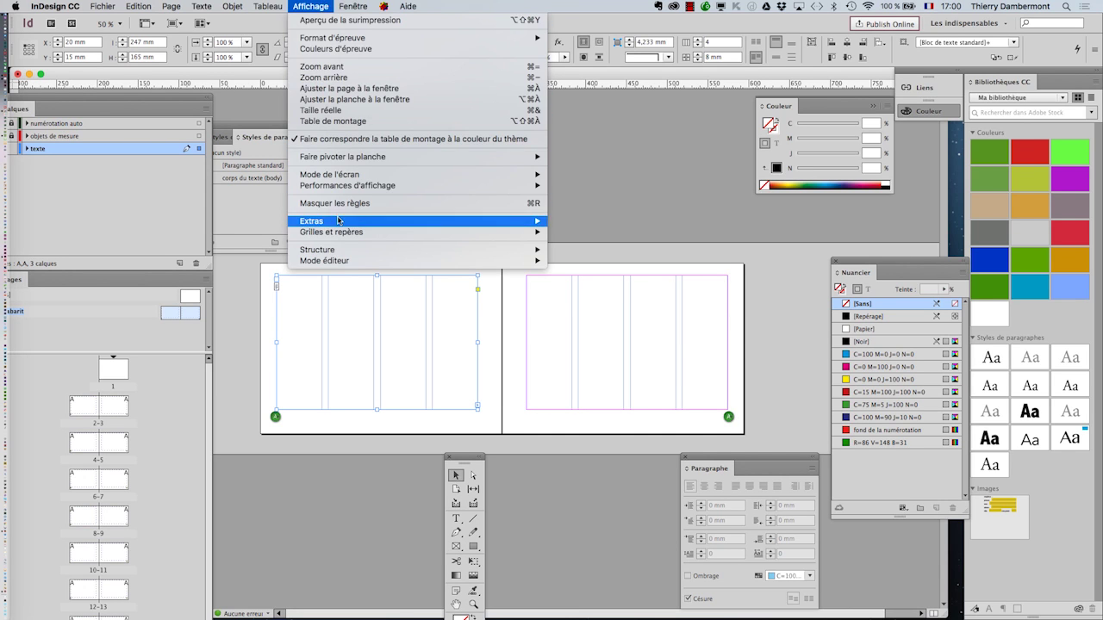
{"action": "mouse_move", "coordinate": [337, 223]}
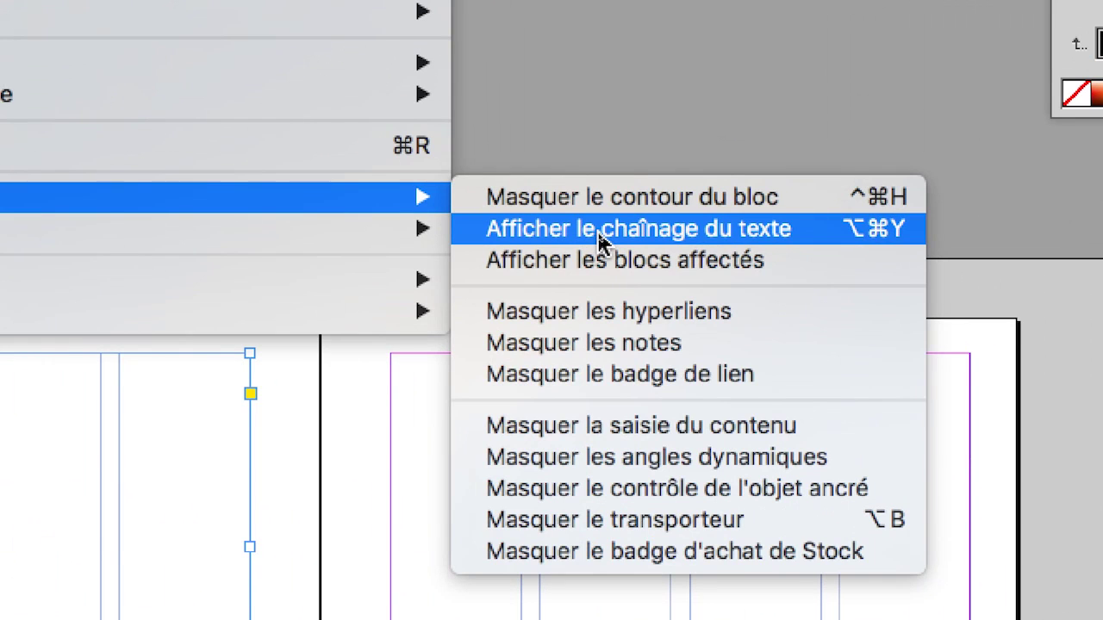
{"action": "left_click", "coordinate": [597, 230]}
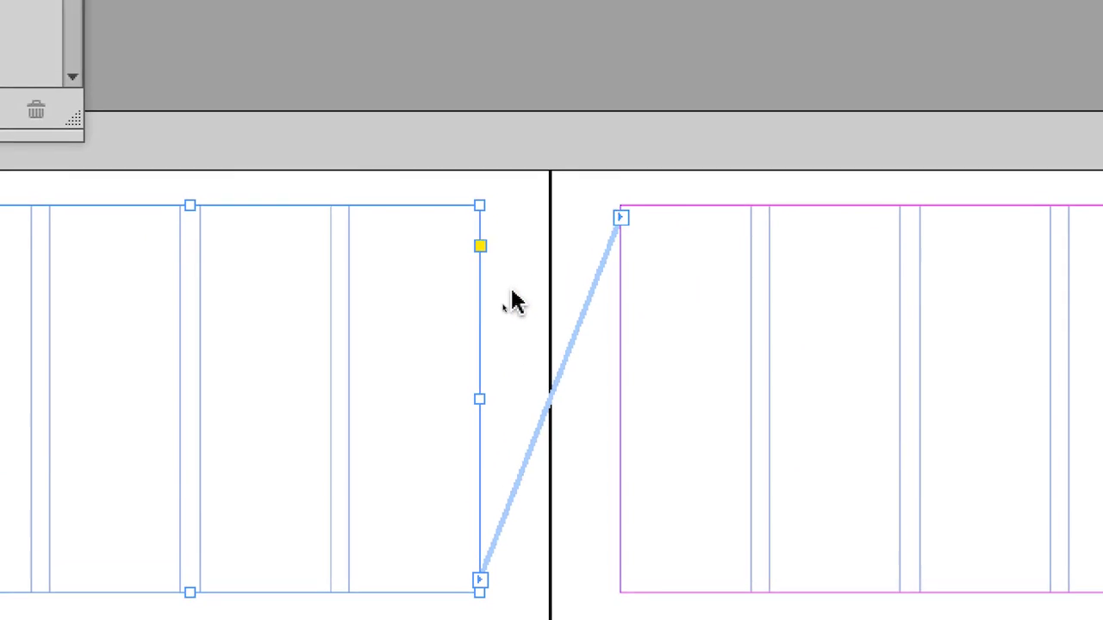
- Examine the thread linking the two master text frames by selecting each frame in turn and deselecting both
{"action": "left_click", "coordinate": [641, 168]}
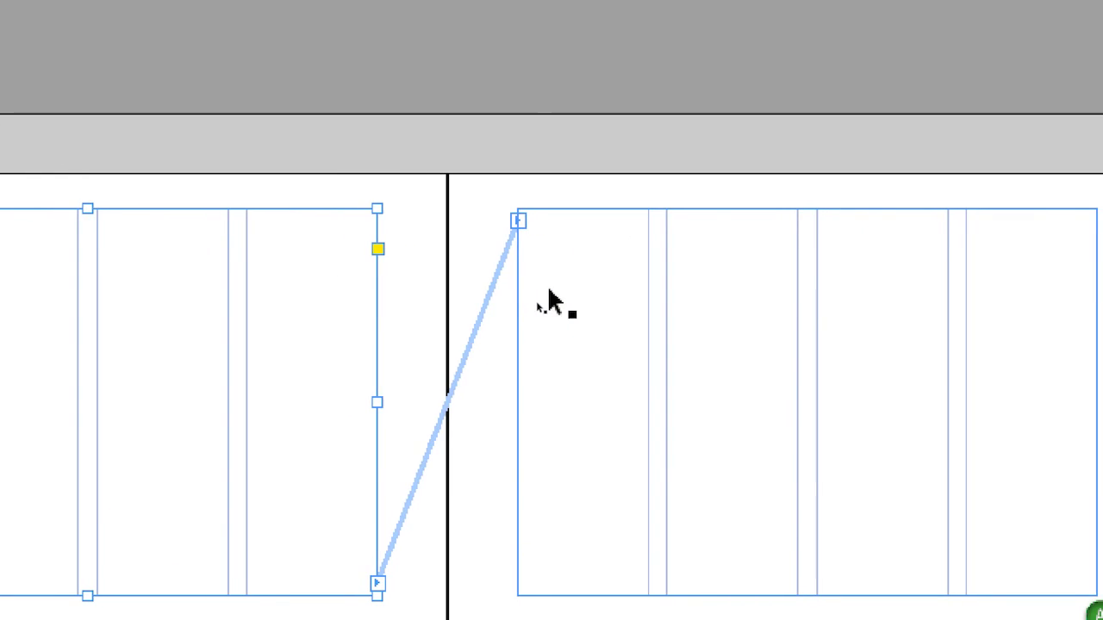
{"action": "left_click", "coordinate": [461, 209]}
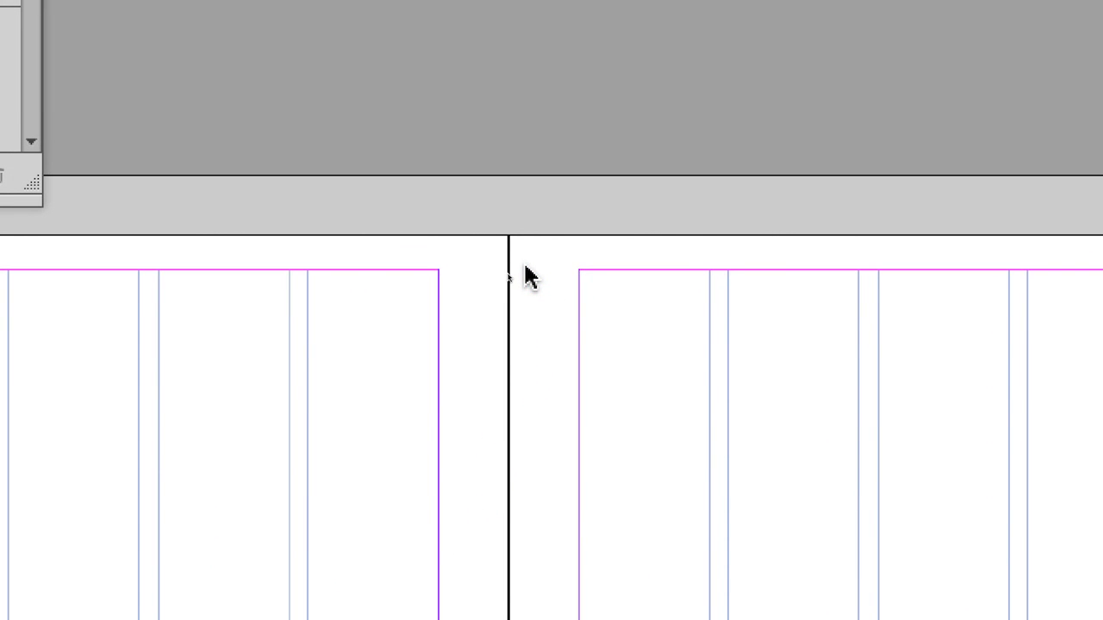
{"action": "left_click", "coordinate": [431, 315]}
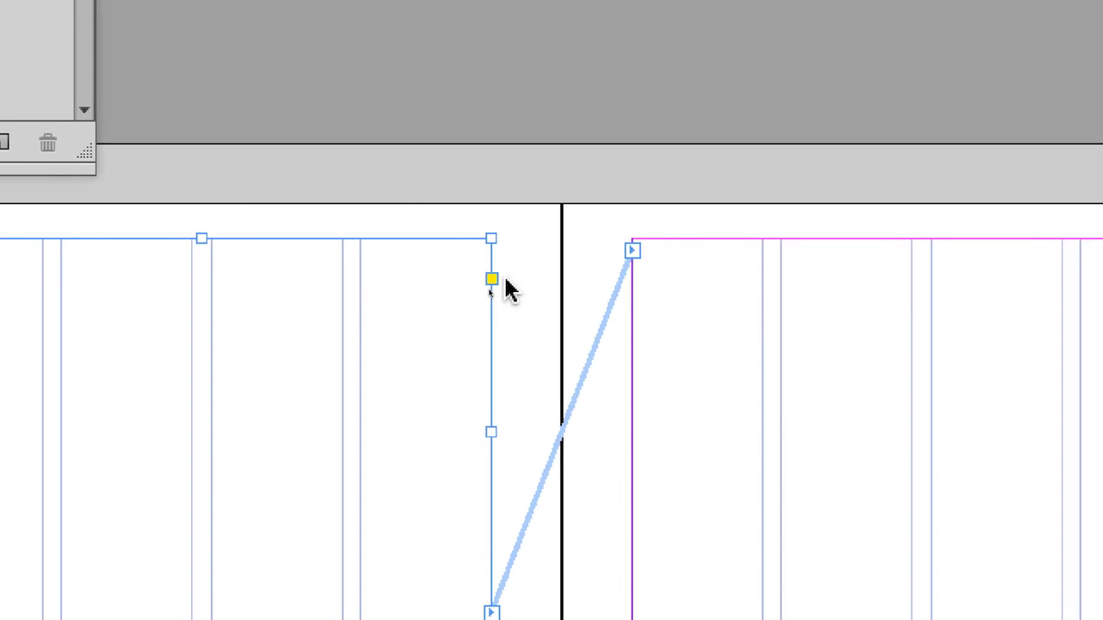
{"action": "left_click", "coordinate": [508, 302]}
{"action": "left_click", "coordinate": [621, 311]}
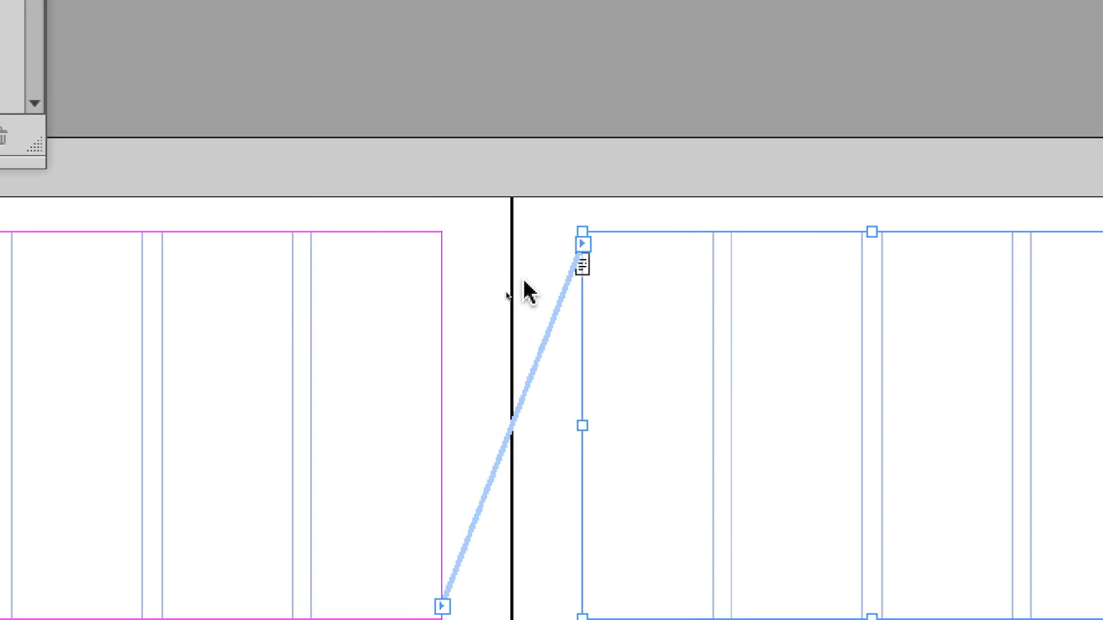
{"action": "left_click", "coordinate": [541, 299]}
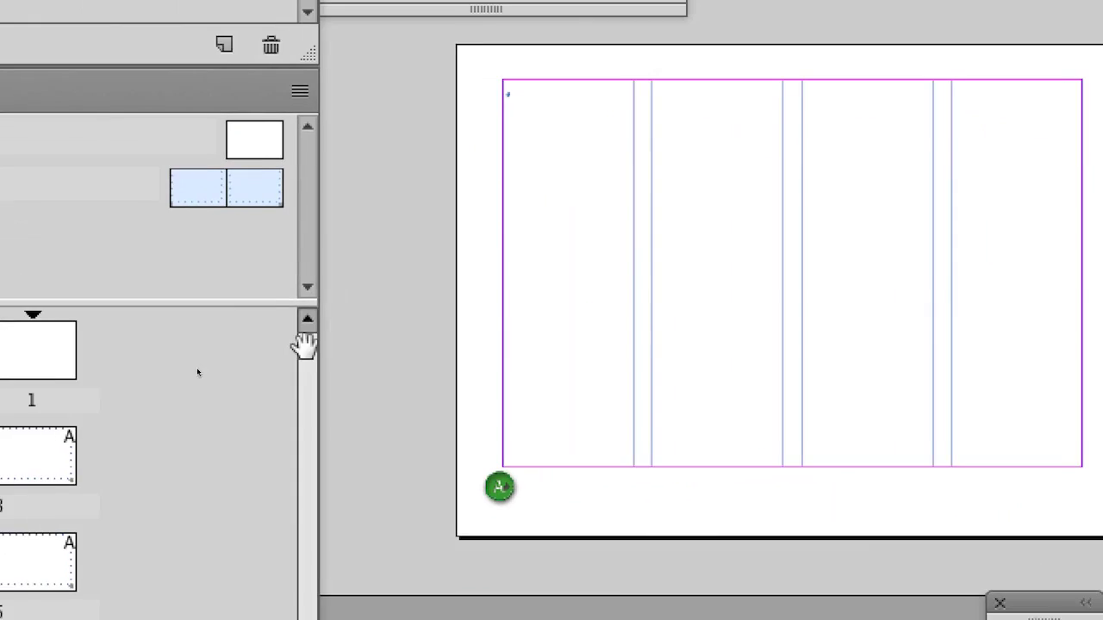
{"action": "left_click", "coordinate": [389, 353]}
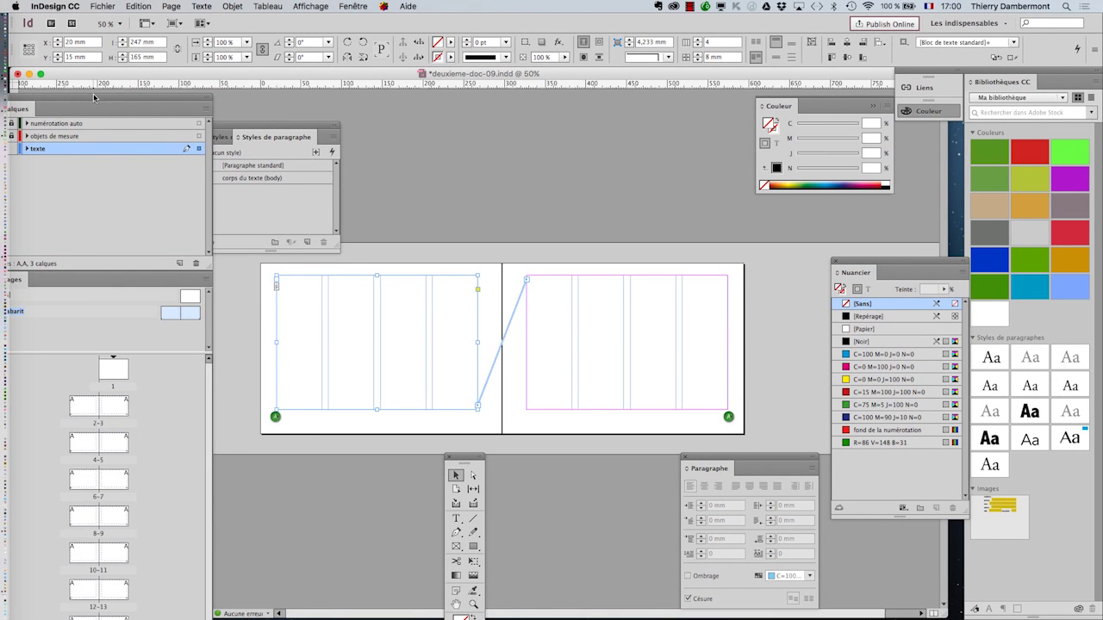
- Move the stacked Layers and Pages panels clear of Paragraph Styles, and raise the toolbox to expose its screen mode controls
{"action": "left_click_drag", "start_coordinate": [102, 76], "coordinate": [178, 432]}
{"action": "left_click_drag", "start_coordinate": [173, 487], "coordinate": [69, 399]}
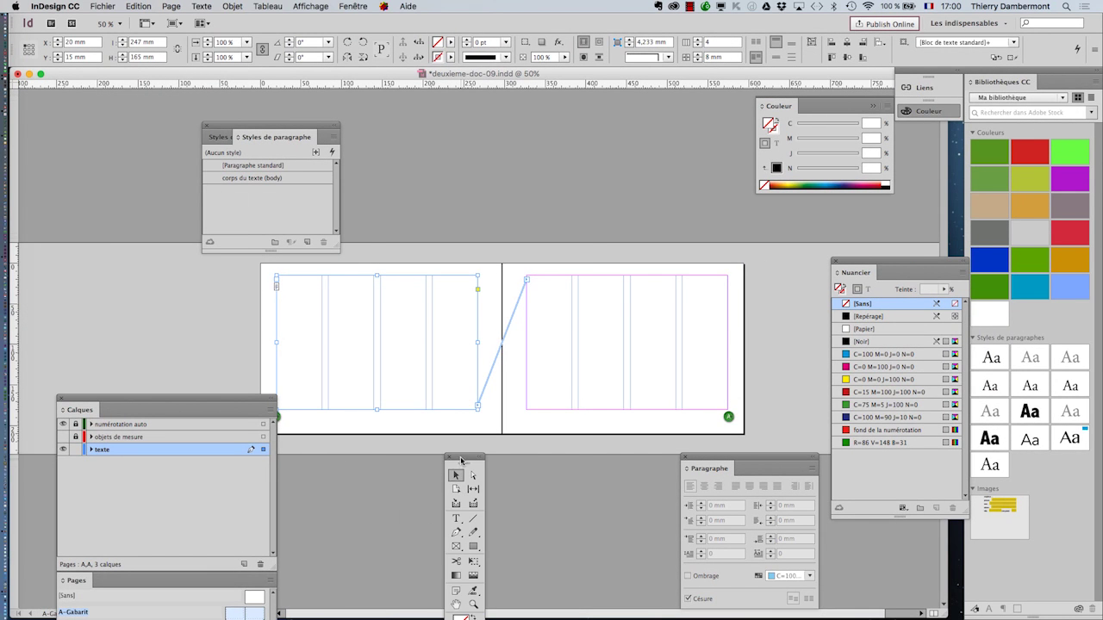
{"action": "left_click_drag", "start_coordinate": [465, 457], "coordinate": [575, 123]}
- Compare the master spread in Preview and Normal screen modes, finishing in Normal mode
{"action": "left_click", "coordinate": [585, 343]}
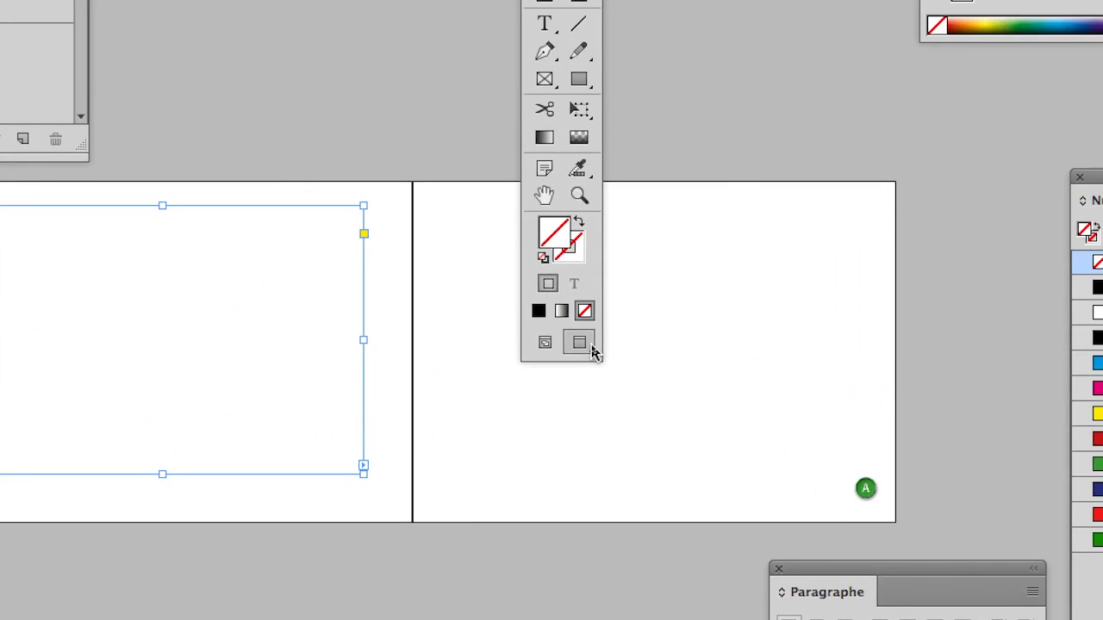
{"action": "left_click", "coordinate": [545, 343]}
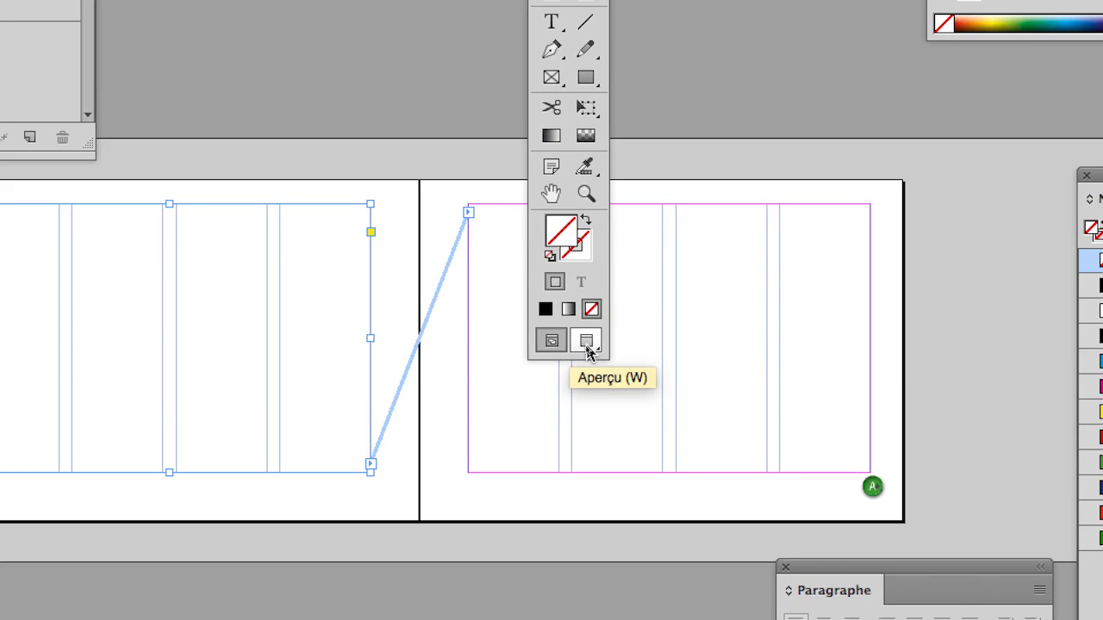
{"action": "left_click", "coordinate": [586, 343]}
{"action": "left_click", "coordinate": [551, 340]}
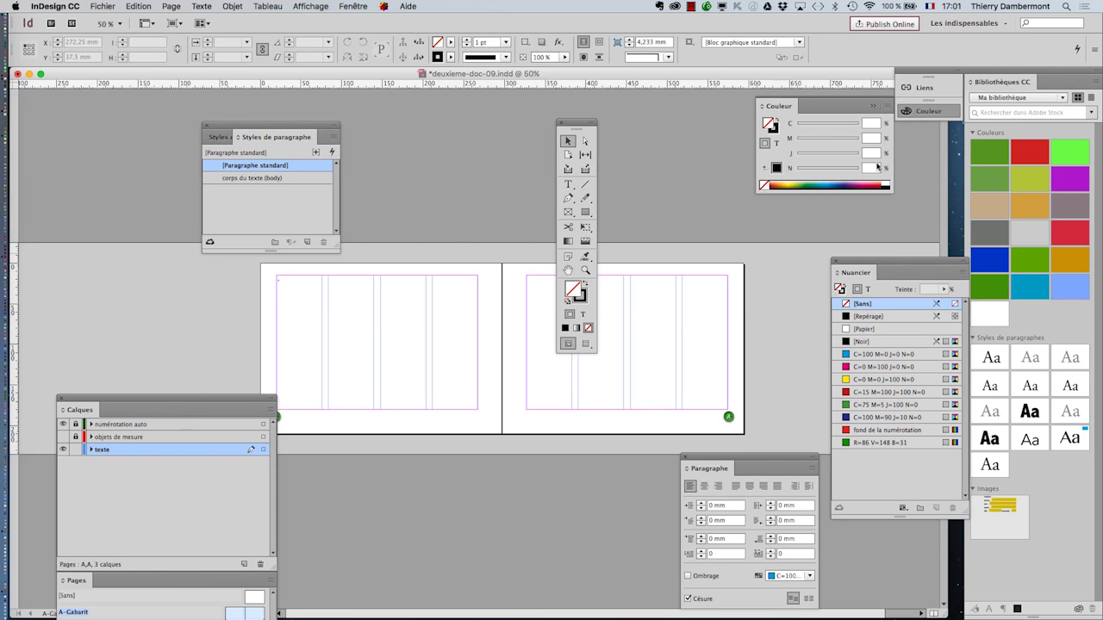
{"action": "left_click", "coordinate": [354, 6]}
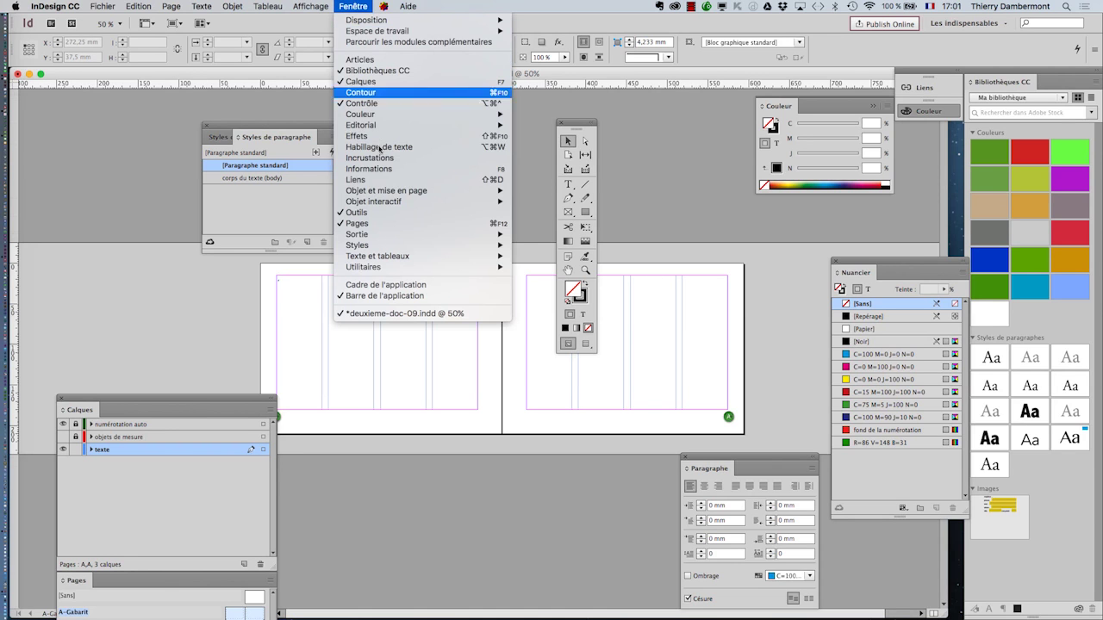
{"action": "left_click", "coordinate": [389, 224]}
{"action": "left_click", "coordinate": [355, 6]}
{"action": "left_click", "coordinate": [384, 224]}
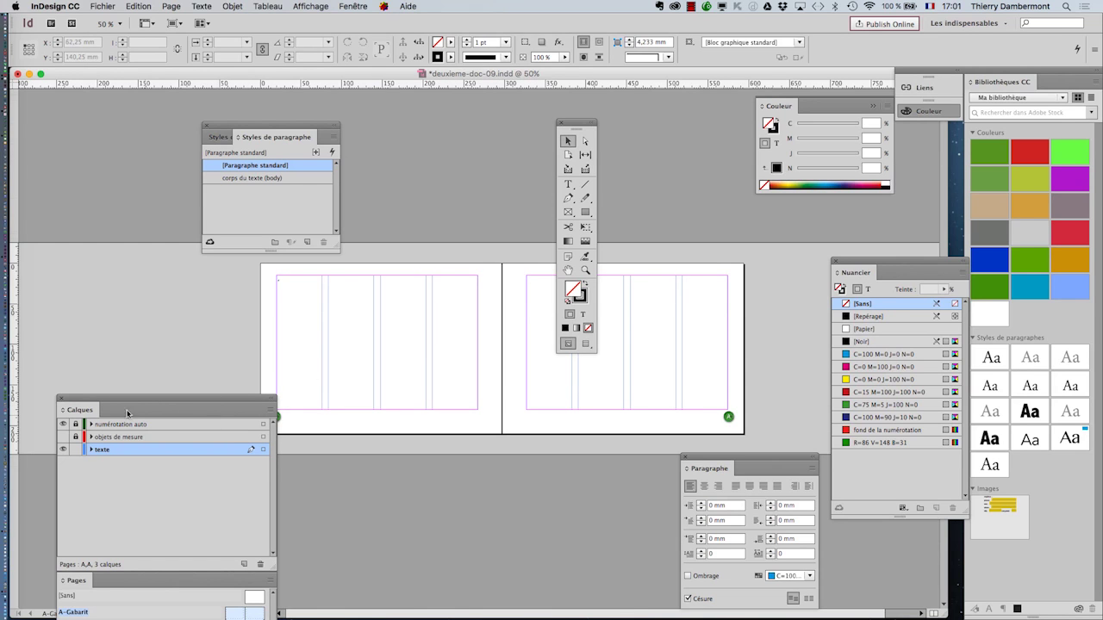
- Separate the Layers panel from the Pages panel and rearrange both with the toolbox to expose the full page list
{"action": "left_click_drag", "start_coordinate": [80, 407], "coordinate": [156, 365]}
{"action": "left_click_drag", "start_coordinate": [199, 334], "coordinate": [750, 248]}
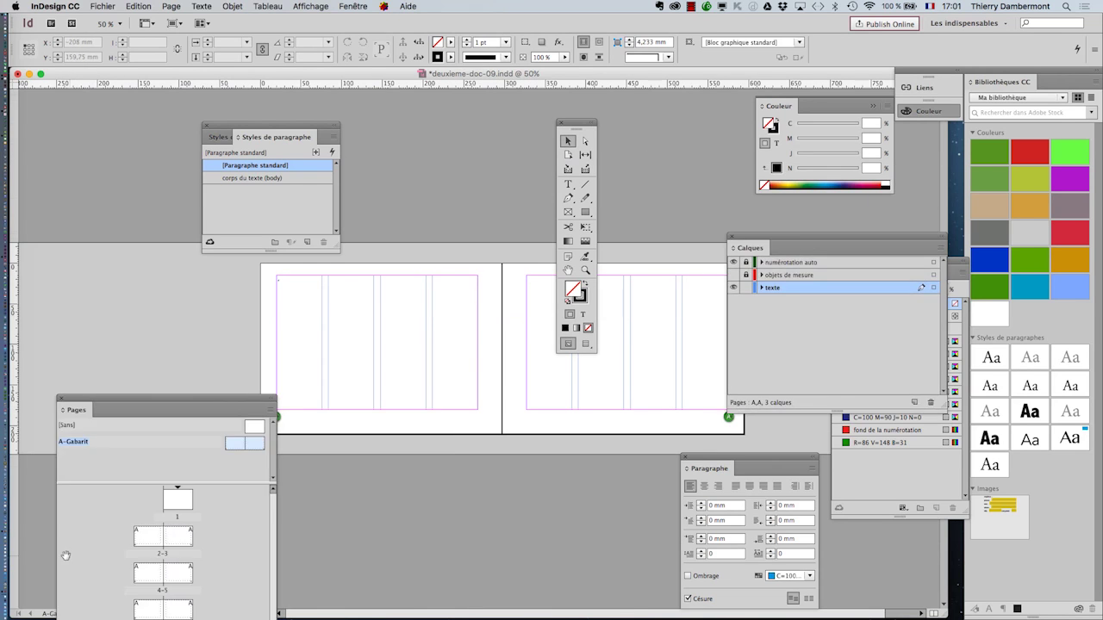
{"action": "left_click_drag", "start_coordinate": [76, 401], "coordinate": [646, 103]}
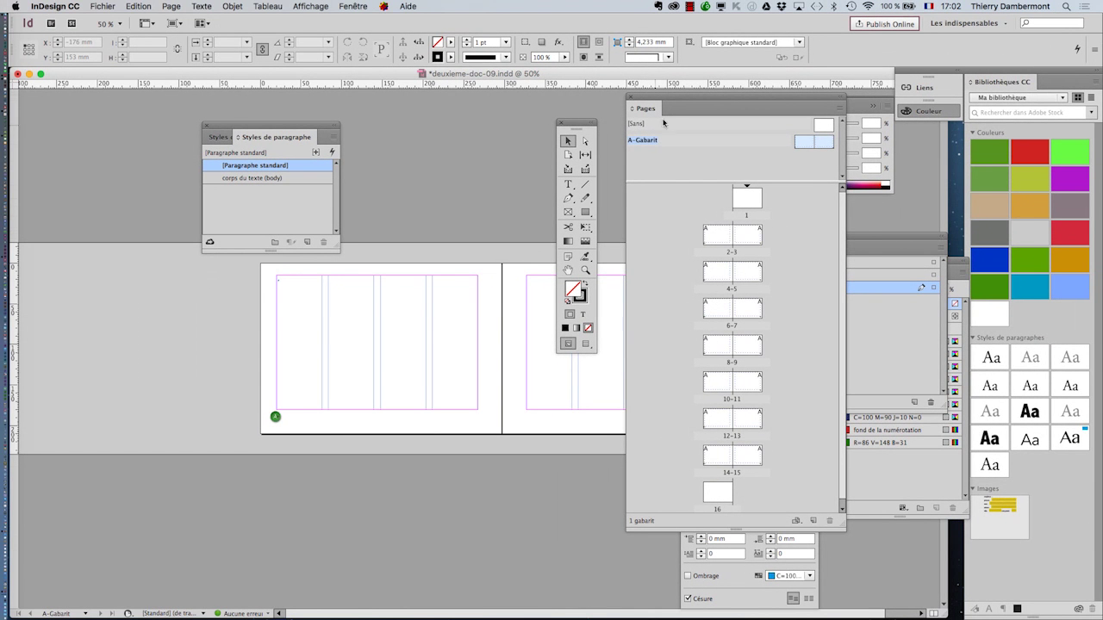
{"action": "left_click_drag", "start_coordinate": [678, 97], "coordinate": [80, 106]}
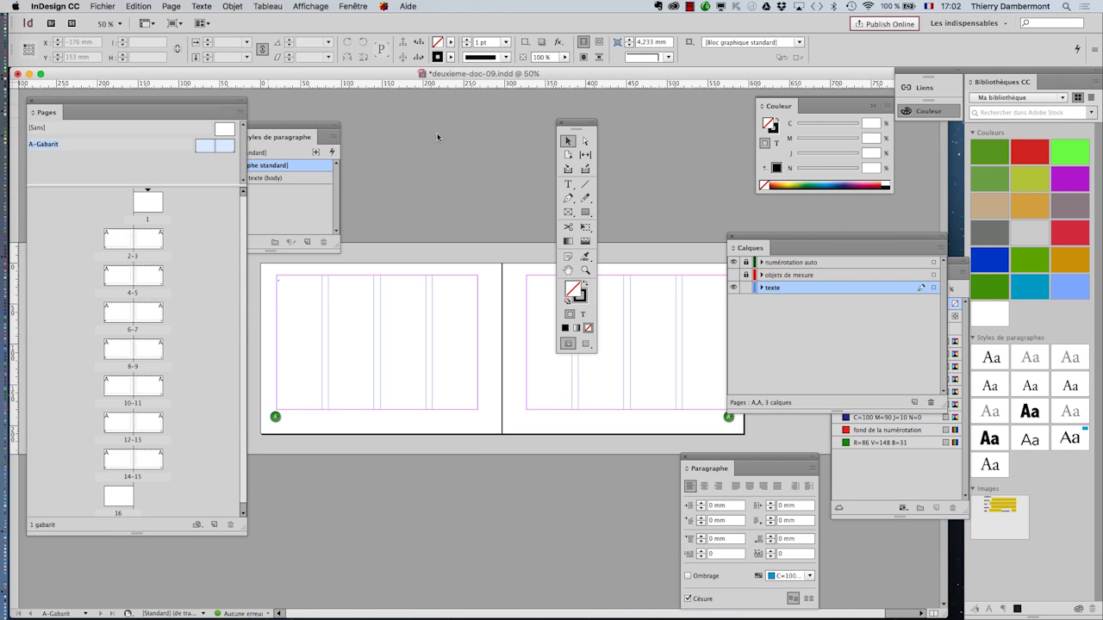
{"action": "left_click_drag", "start_coordinate": [574, 123], "coordinate": [594, 118]}
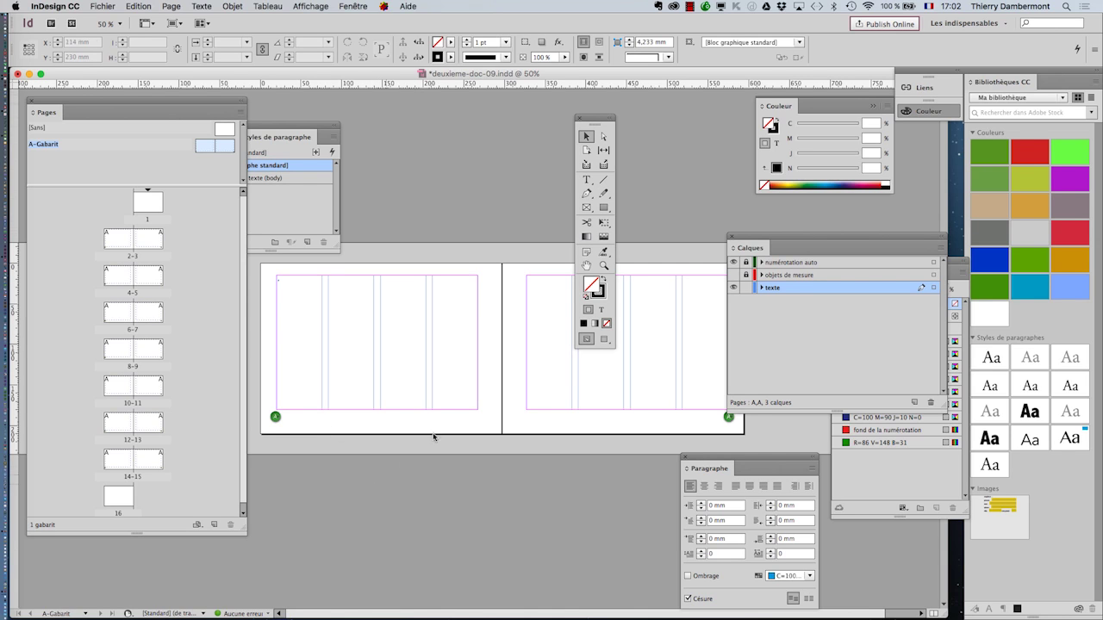
{"action": "left_click_drag", "start_coordinate": [605, 120], "coordinate": [627, 120]}
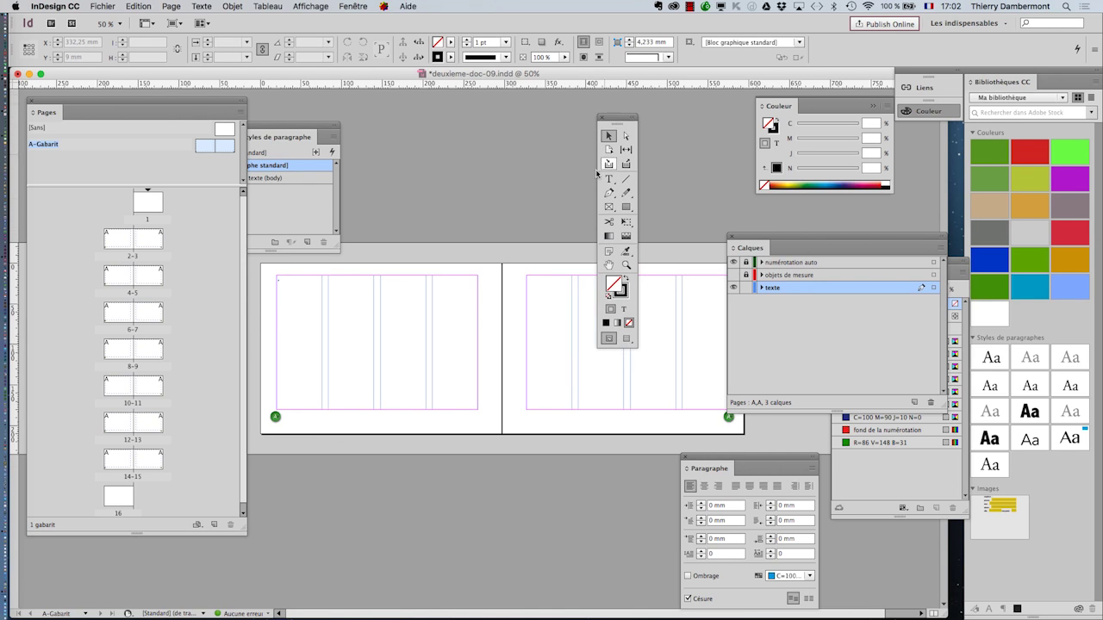